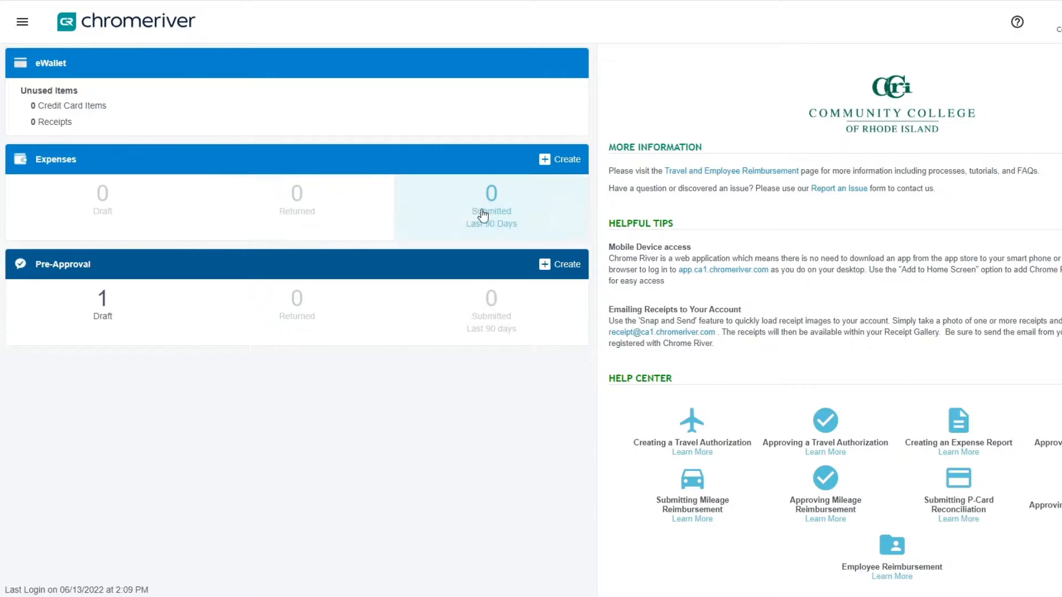
Create a new expense report named "June Monthly Mileage".
left_click(566, 162)
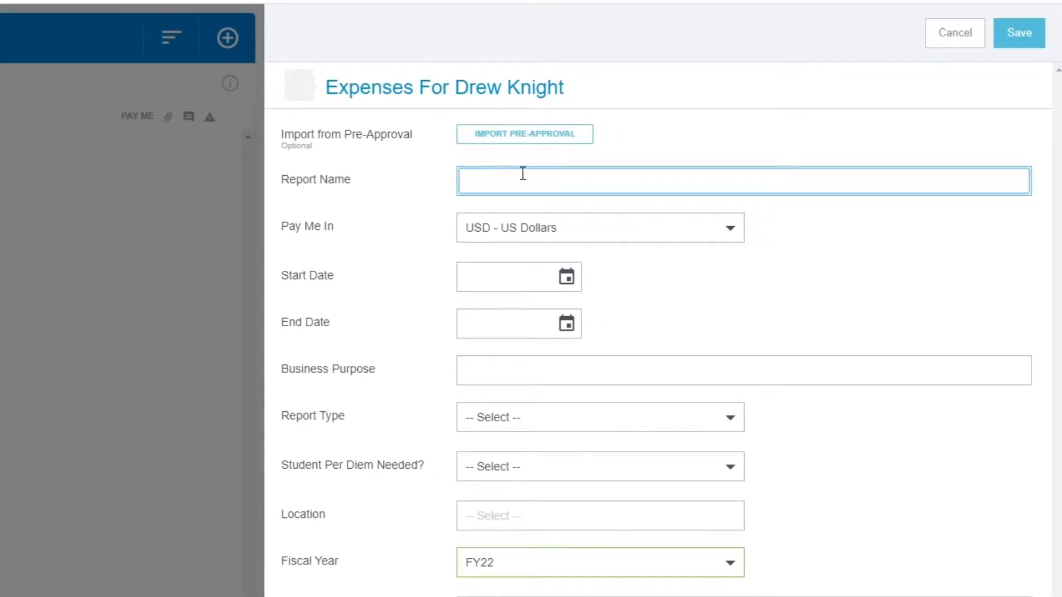
type("June Monthl")
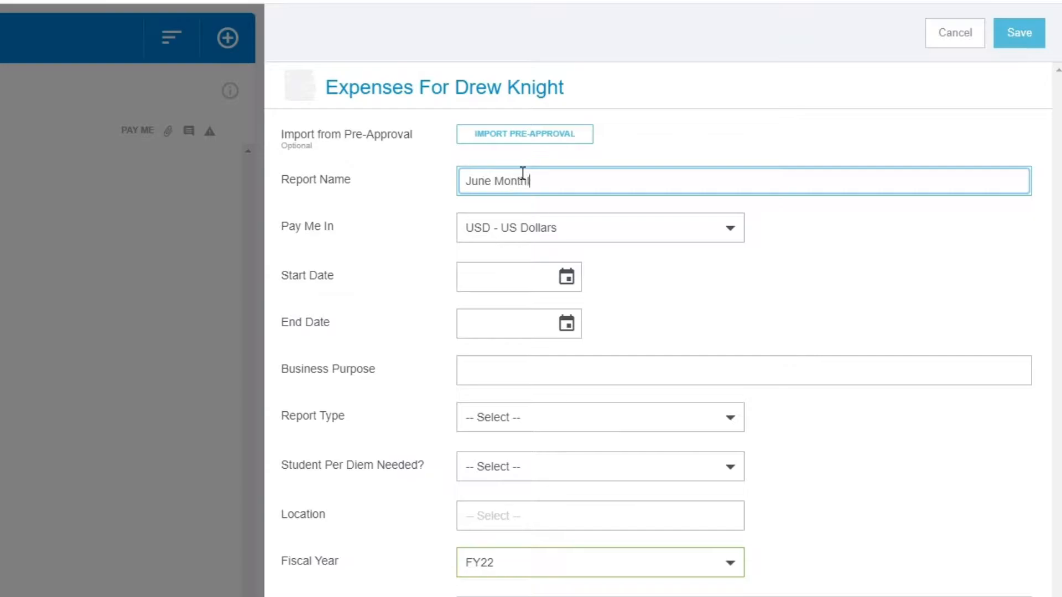
type("y Mileage")
Set the report's start date to 06/02/2022 and its end date to 06/07/2022.
left_click(564, 276)
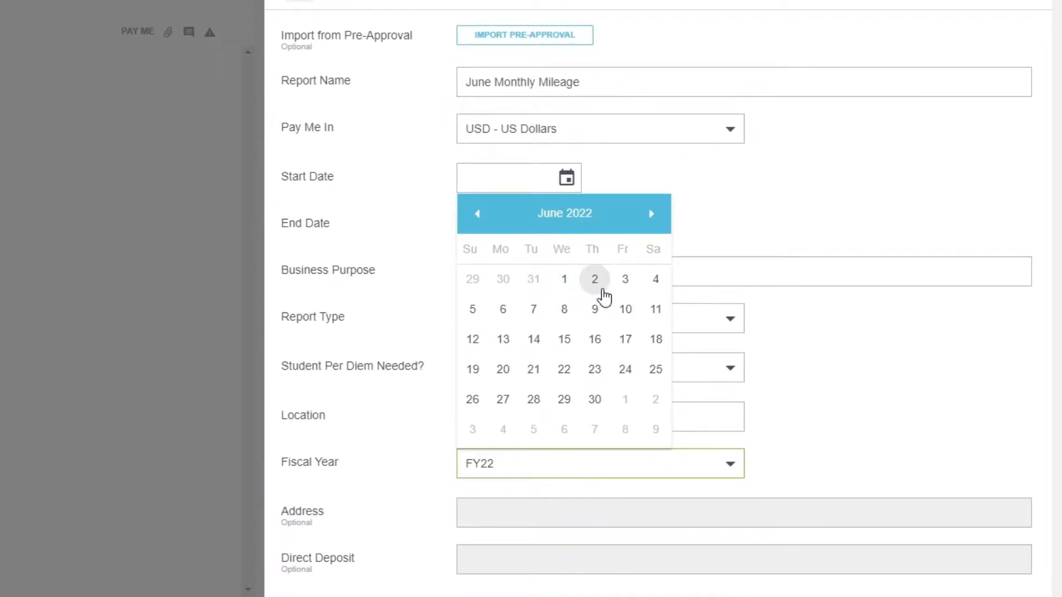
left_click(603, 297)
left_click(565, 221)
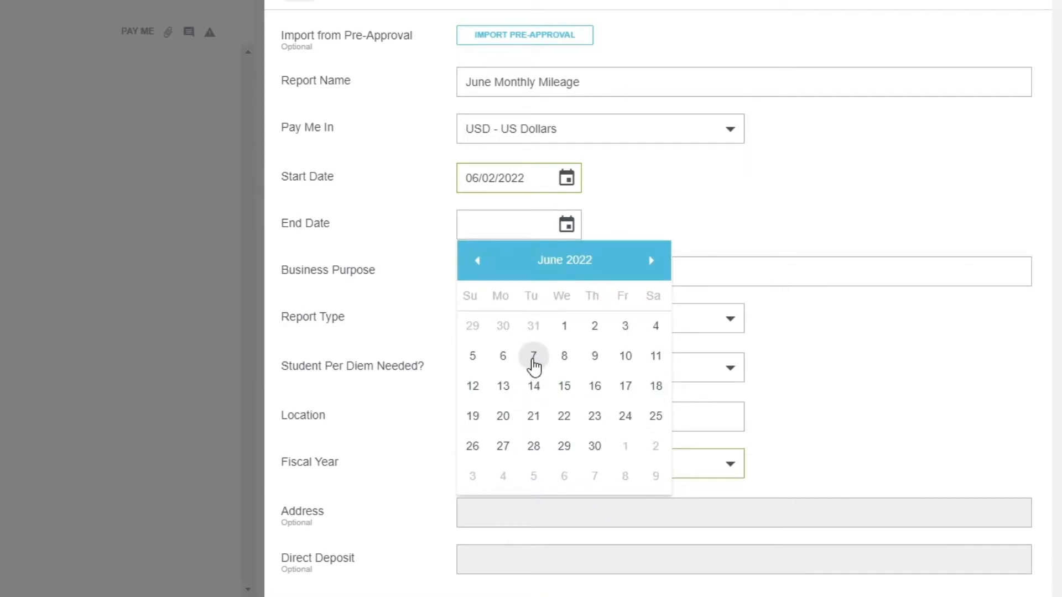
left_click(533, 356)
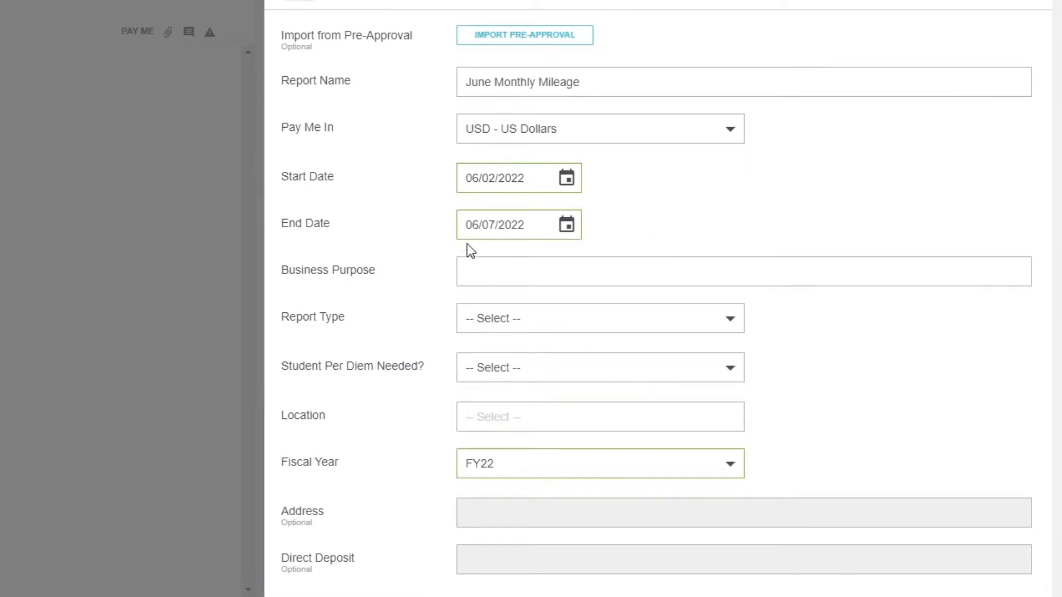
Enter "Newport Meetings" as the report's business purpose and choose Monthly Mileage as the report type.
left_click(488, 270)
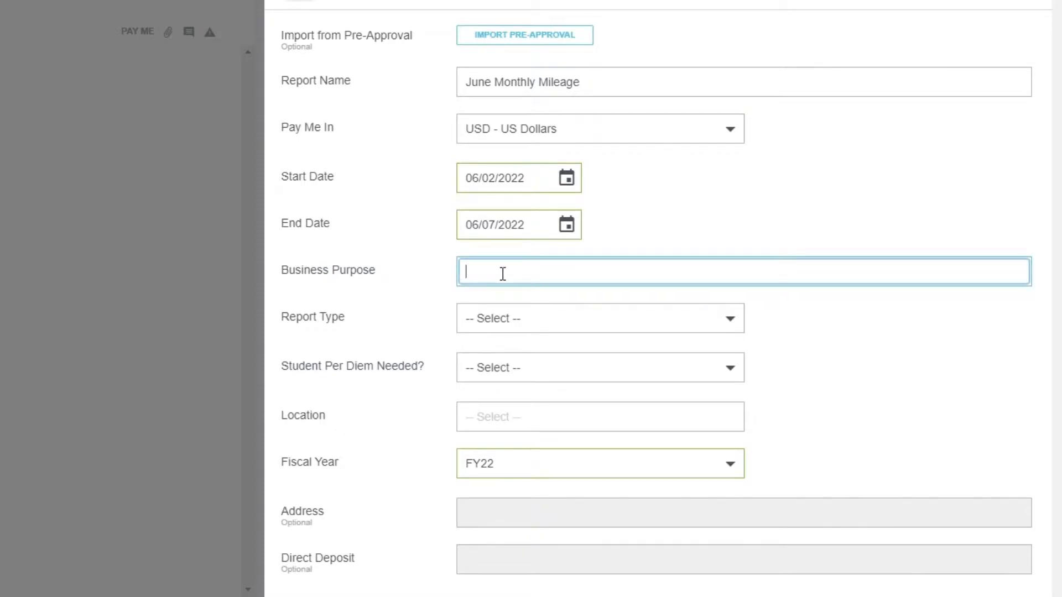
type("Newport Meetings")
left_click(561, 335)
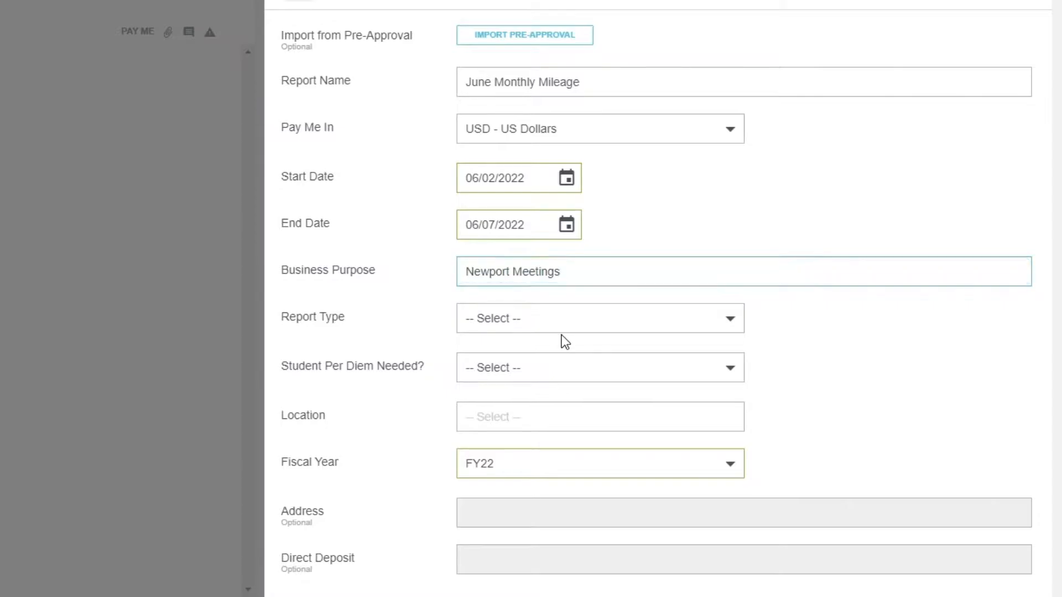
left_click(563, 330)
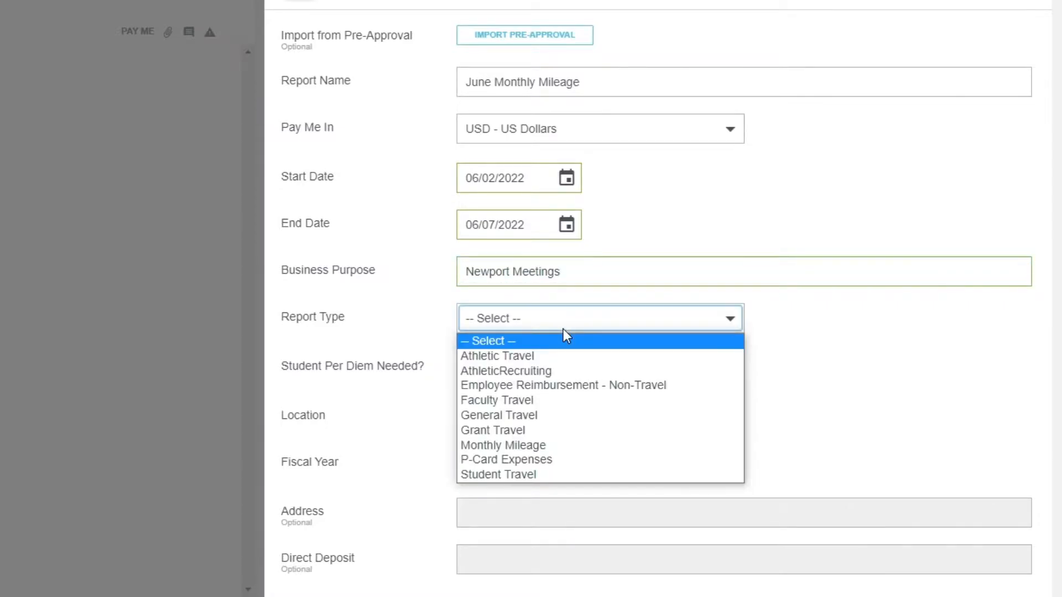
left_click(526, 446)
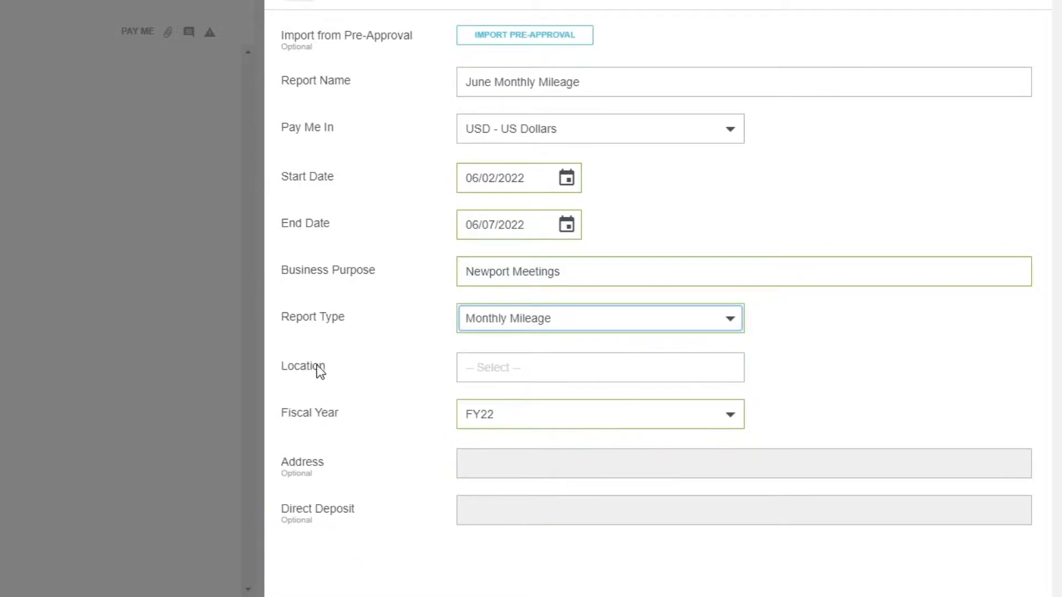
Set the report's location to Warwick, Rhode Island, United States and save the report header.
left_click(589, 364)
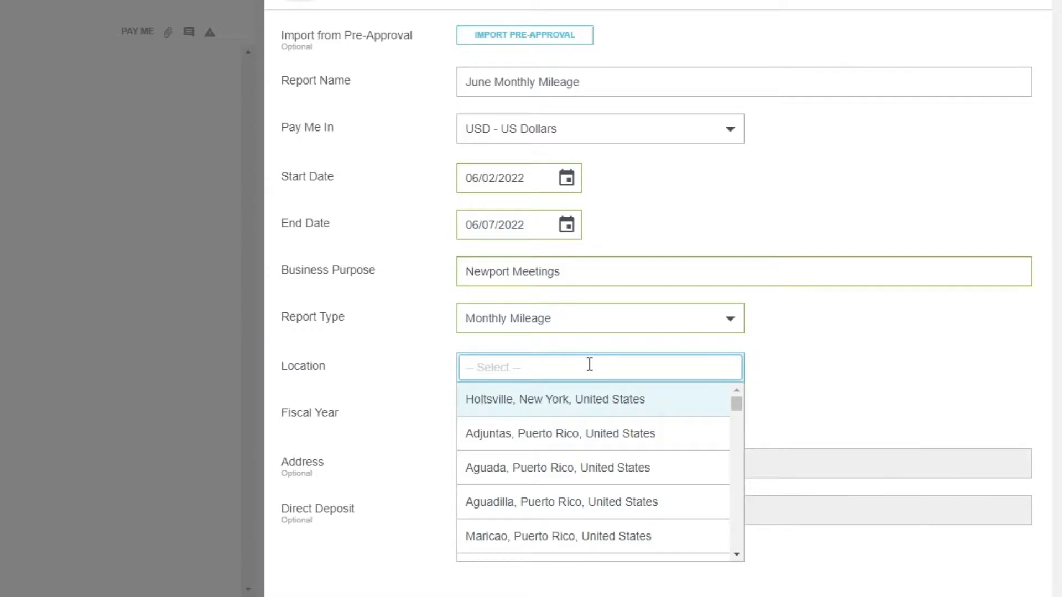
type("warwick")
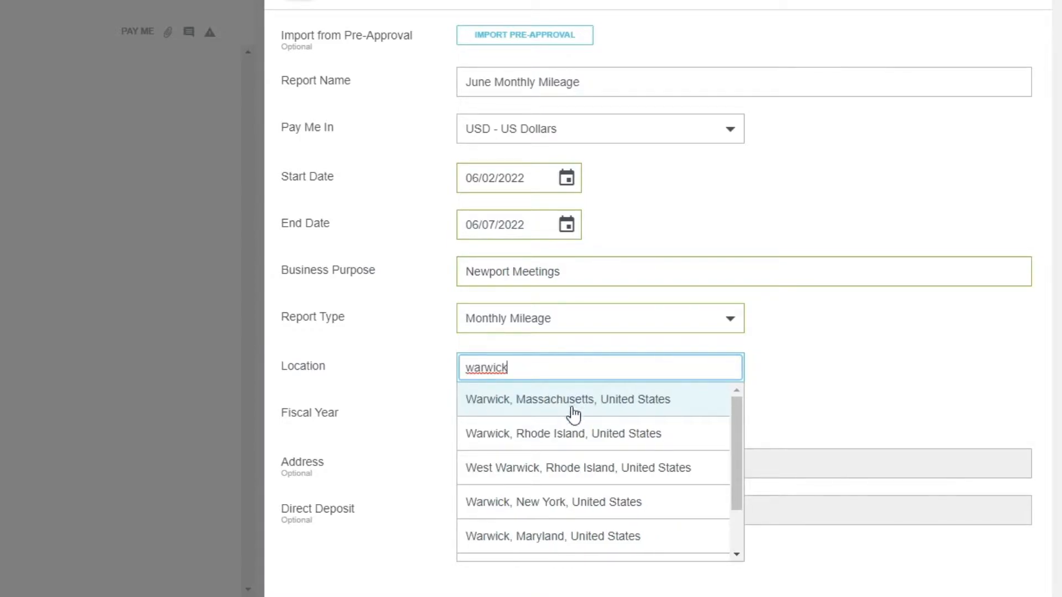
left_click(556, 435)
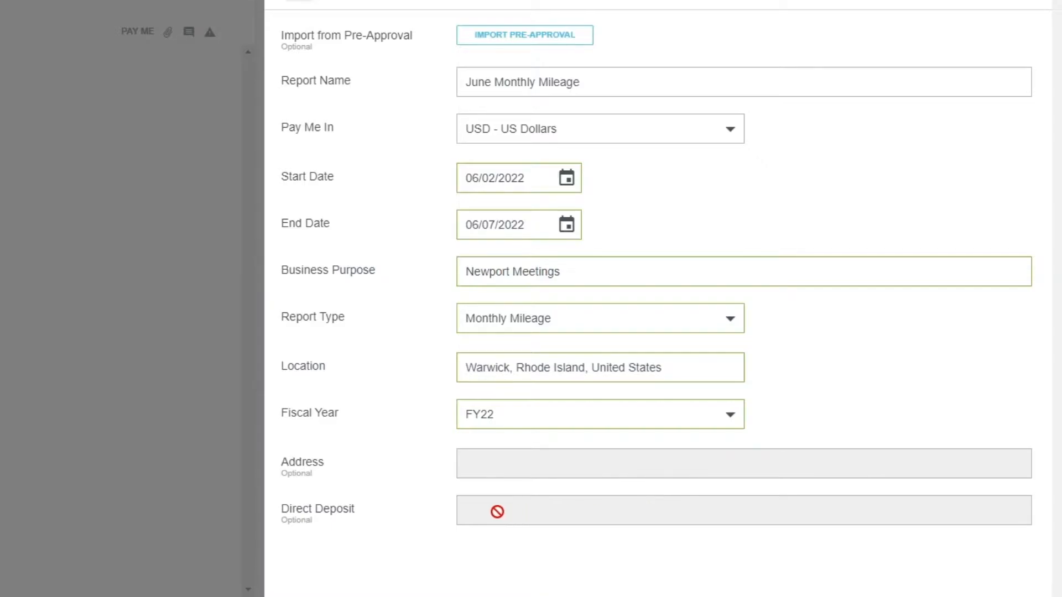
scroll(507, 434, "up", 1)
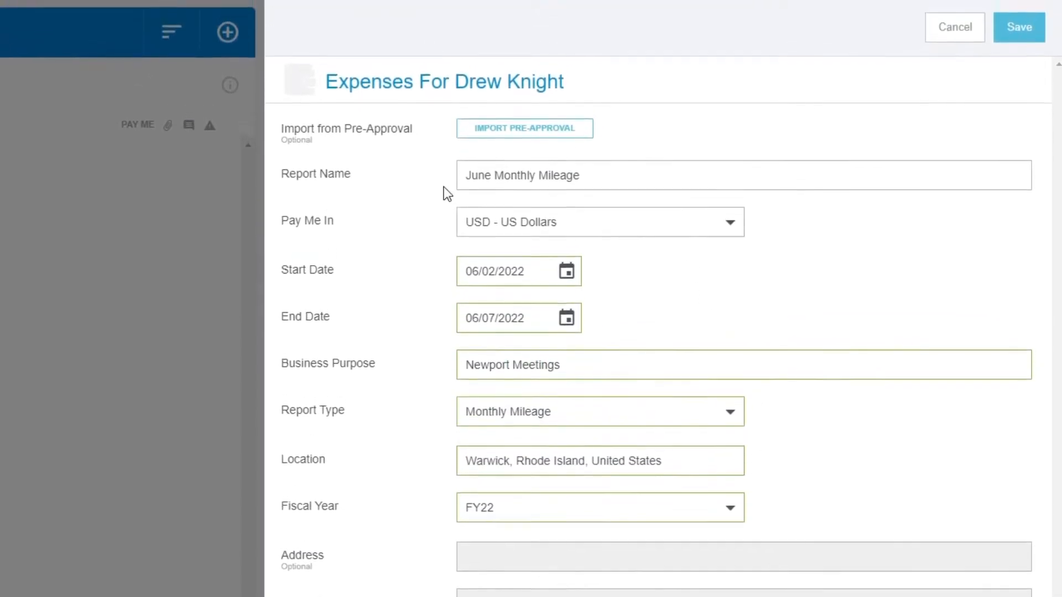
left_click(1016, 28)
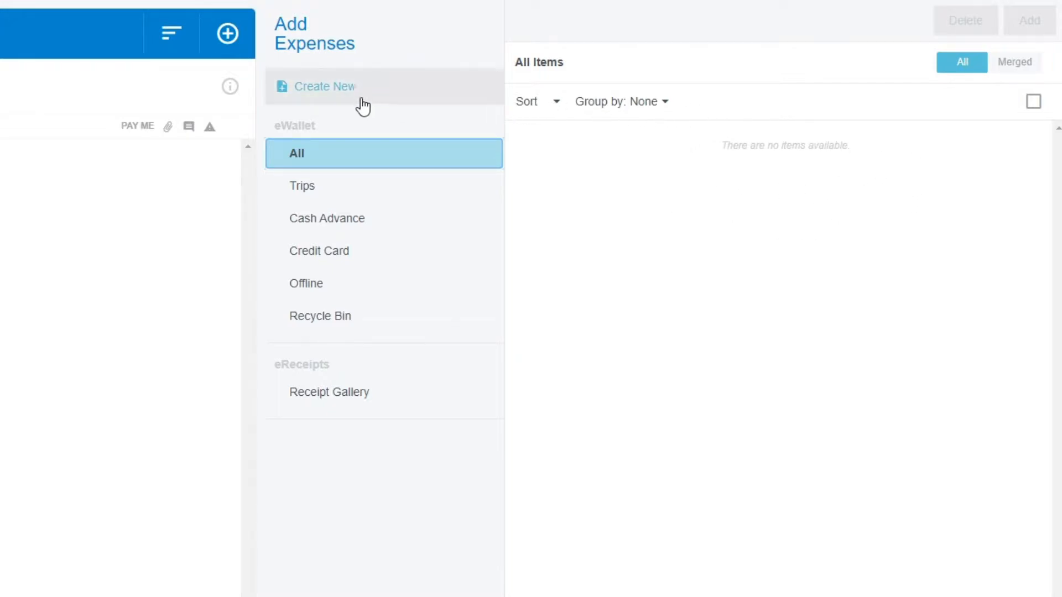
Create a new Mileage expense in the report and change its business purpose to "Newport Meeting".
left_click(339, 89)
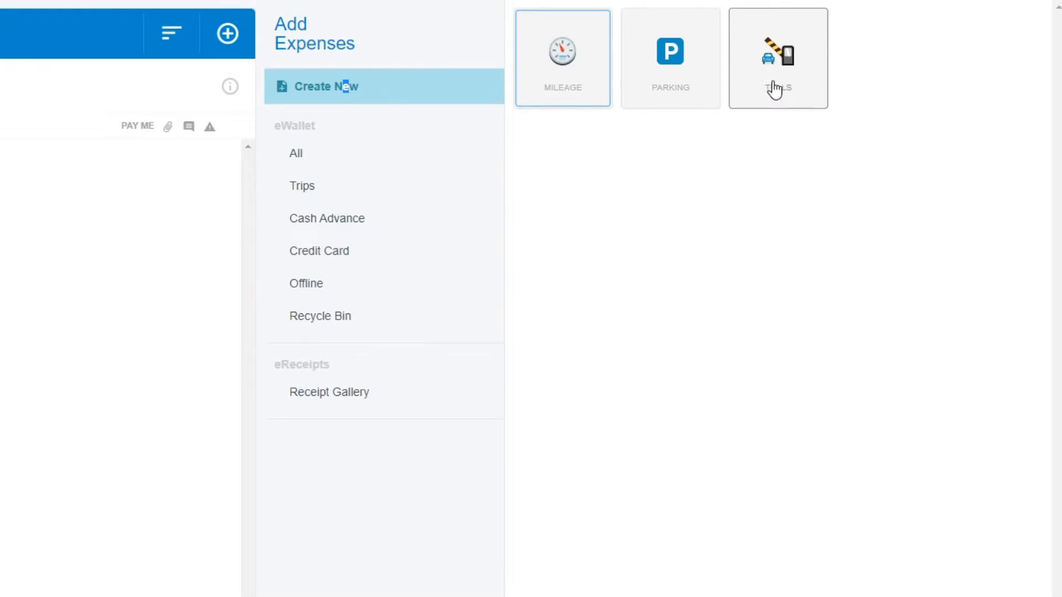
left_click(564, 71)
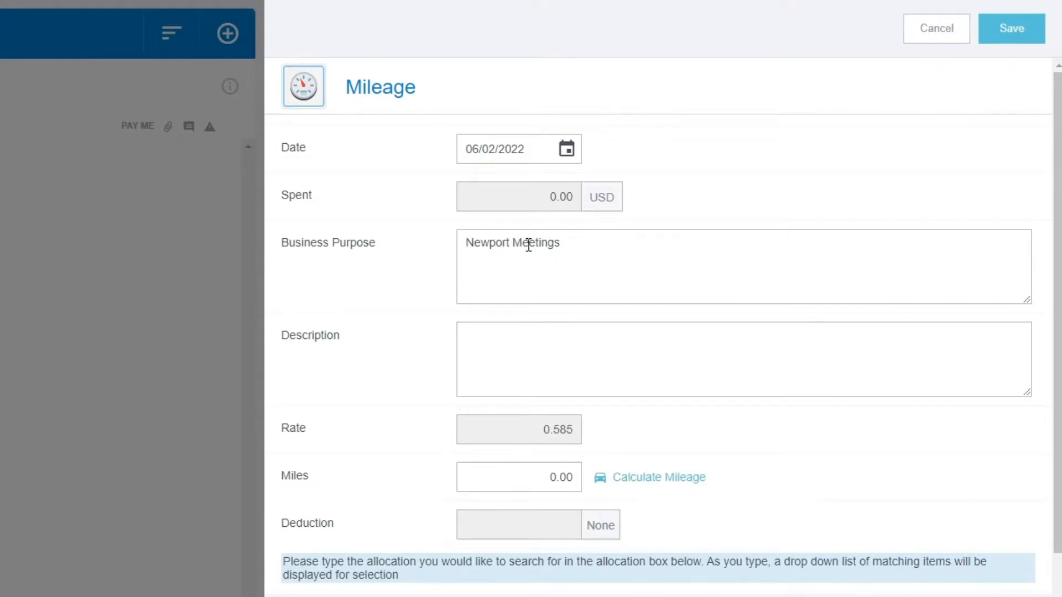
left_click(562, 242)
key("BackSpace")
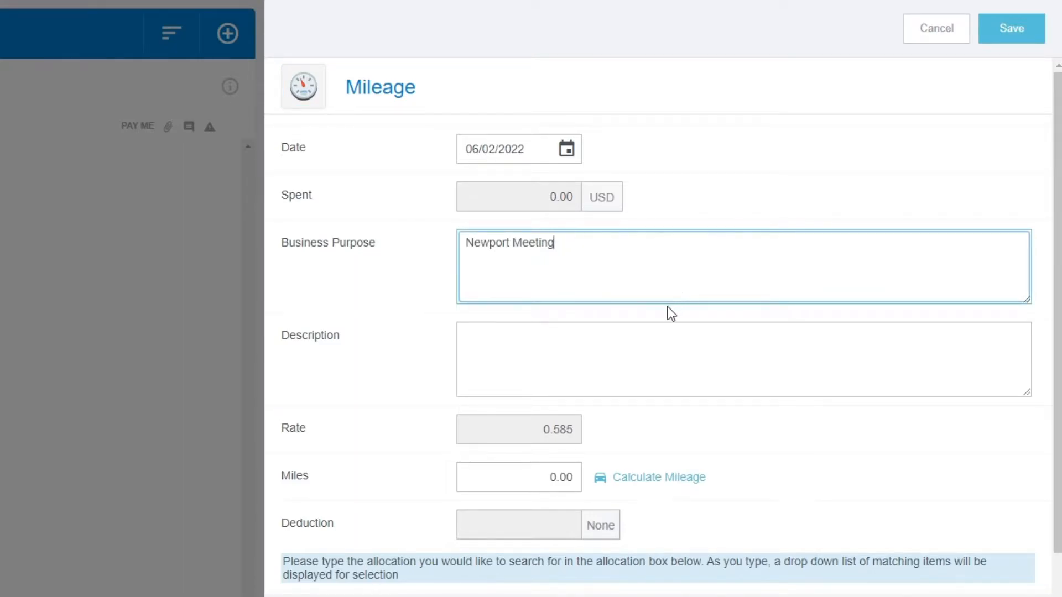
left_click(569, 342)
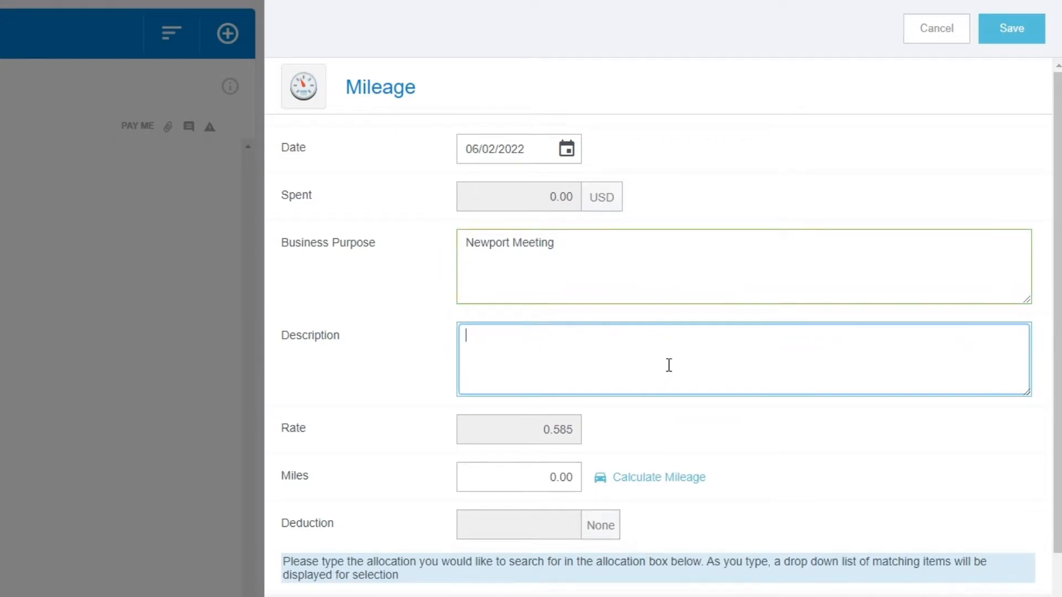
scroll(333, 324, "down", 3)
left_click_drag(280, 280, 335, 249)
left_click(408, 275)
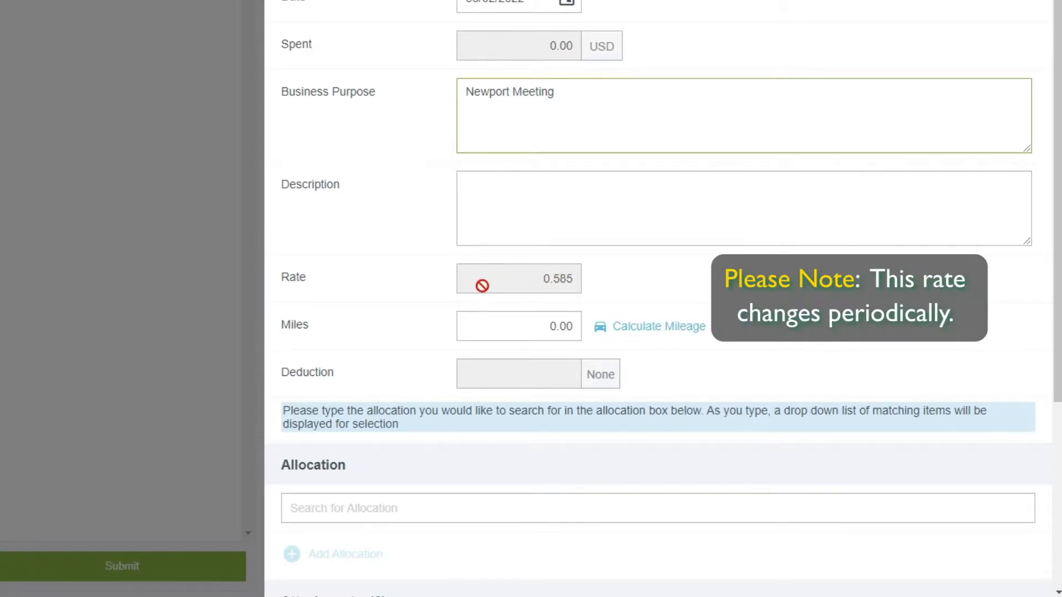
Start the mileage calculation and set the trip's starting point to the CCRI Knight Campus in Warwick, RI.
scroll(549, 282, "down", 2)
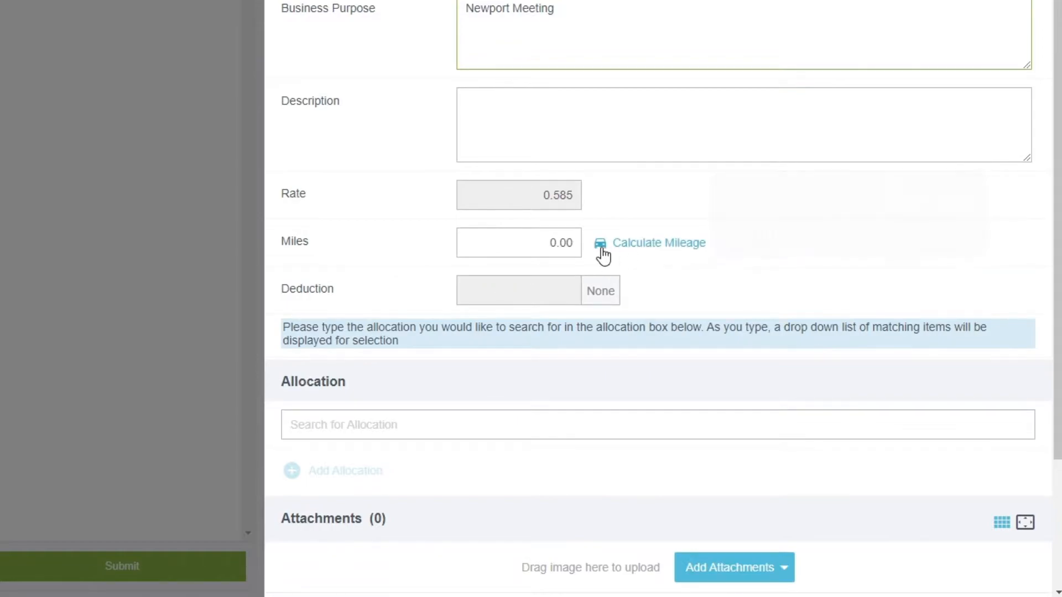
left_click(654, 252)
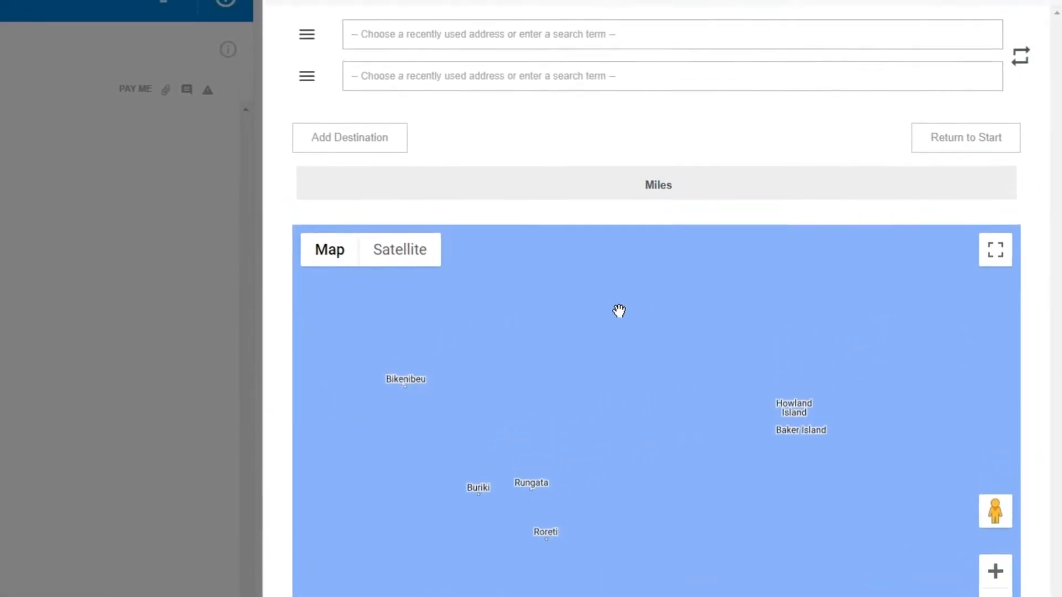
left_click(569, 62)
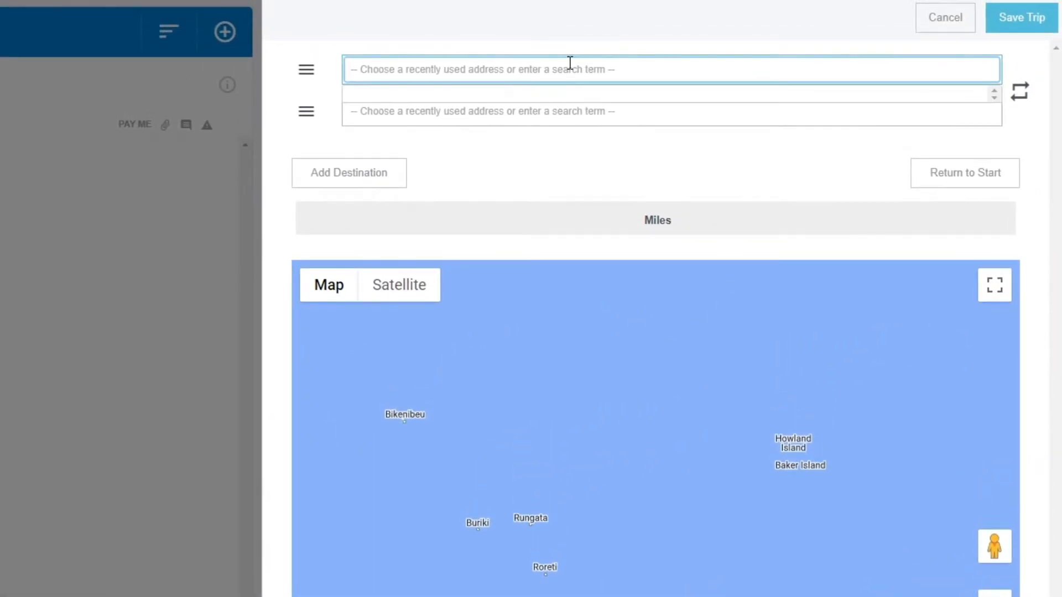
type("w")
key("BackSpace")
type("ccri kn")
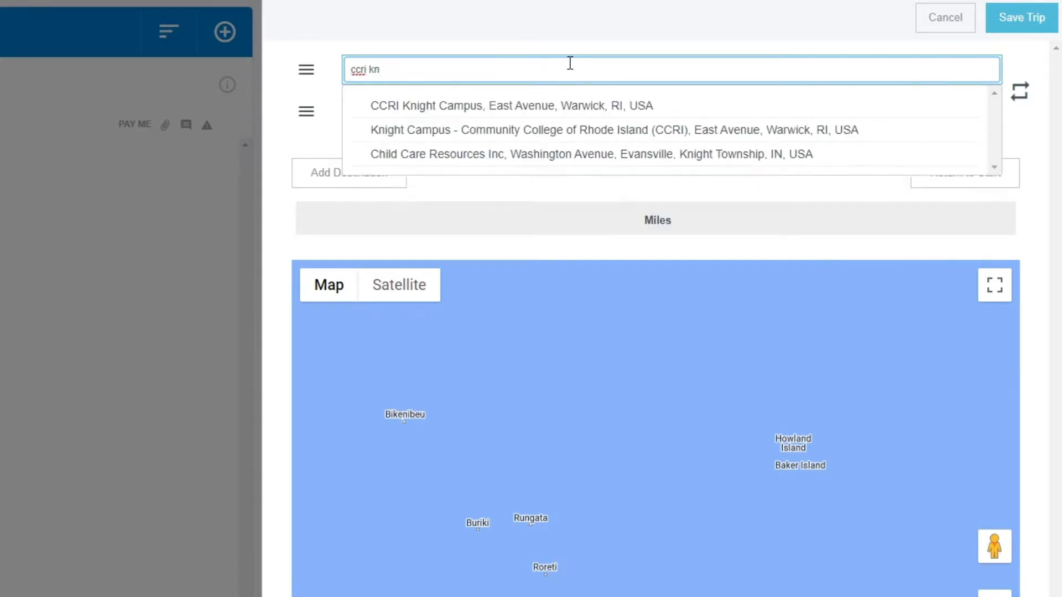
left_click(505, 106)
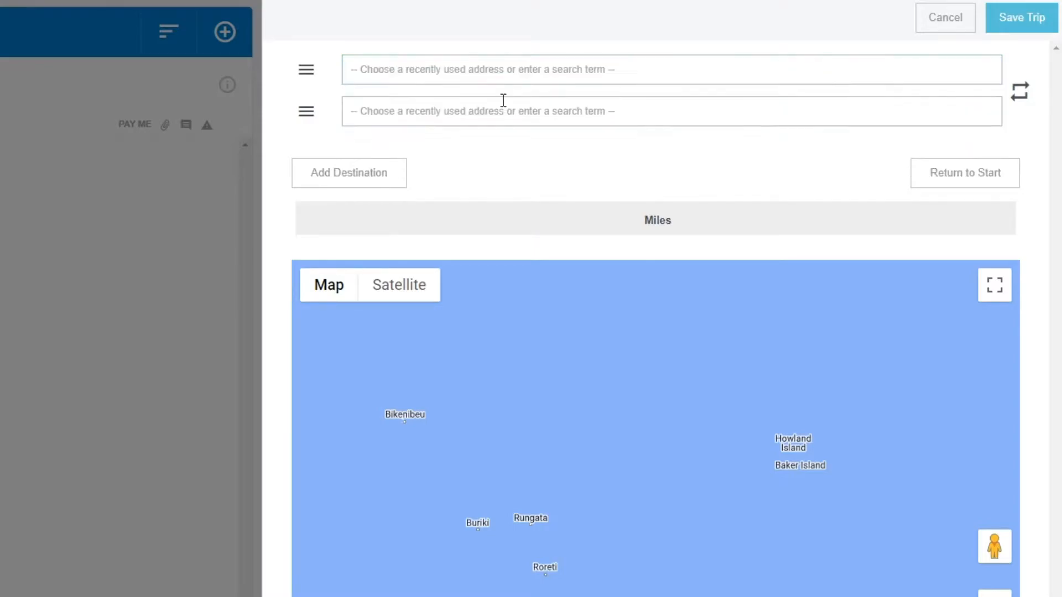
Set the trip's destination to CCRI (Newport Campus), Newport, RI, USA.
left_click(488, 110)
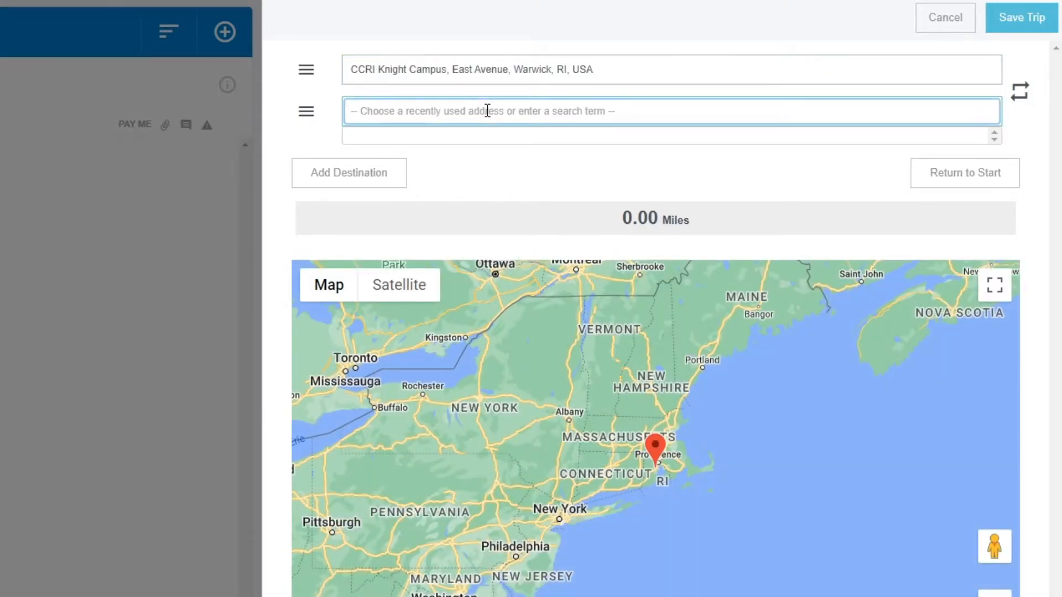
type("ccri new")
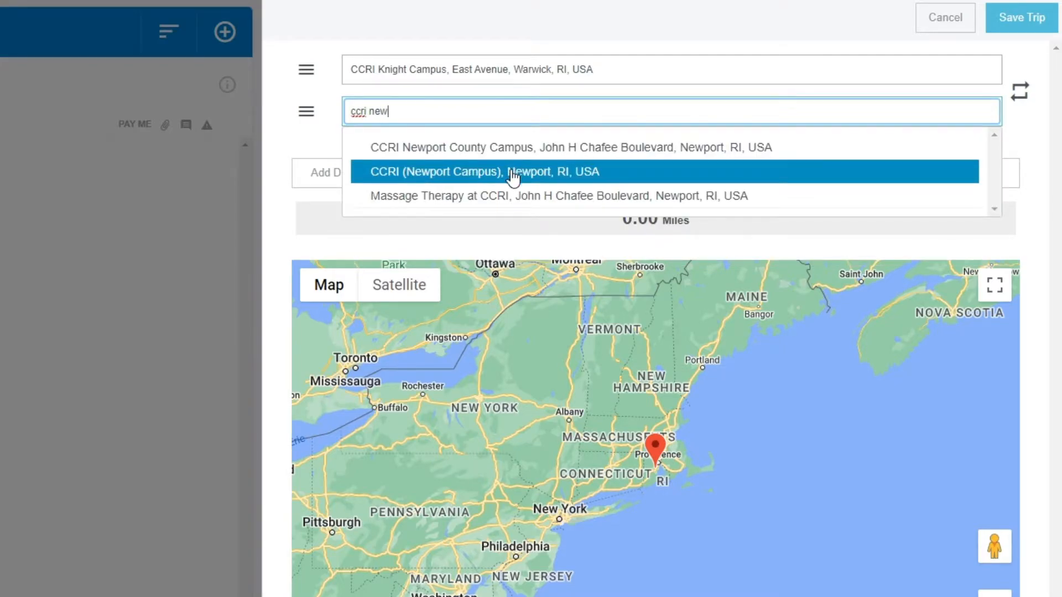
left_click(512, 172)
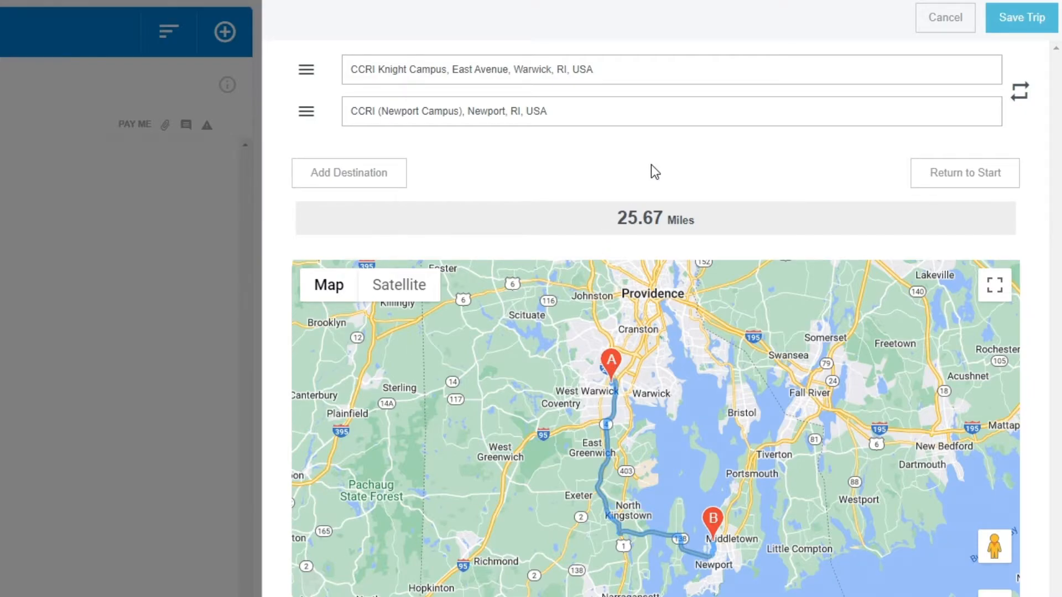
Add a return leg to the trip's starting point and save the trip to the mileage expense.
left_click(947, 175)
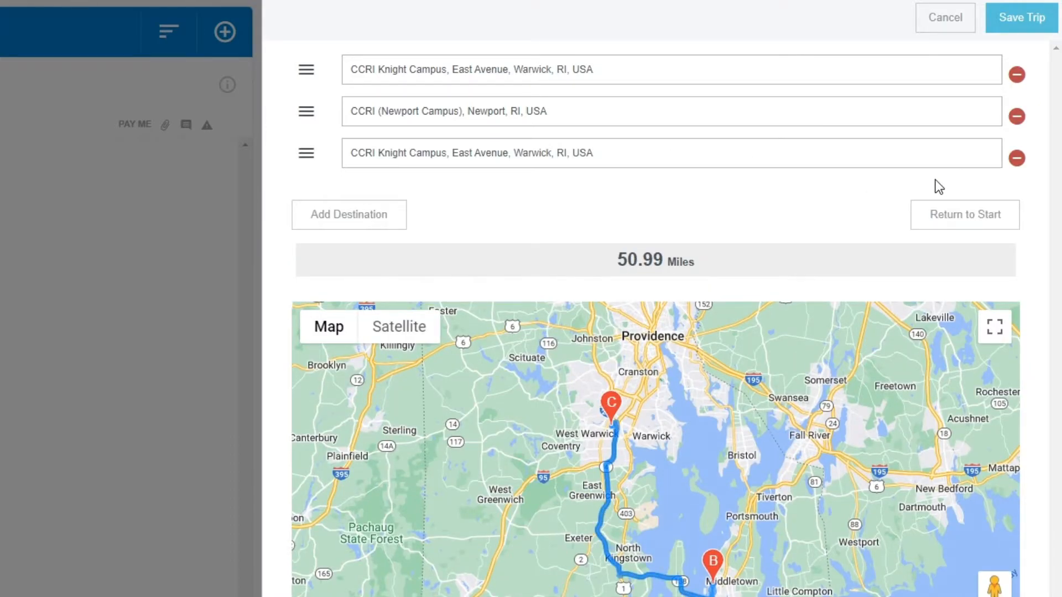
left_click_drag(622, 258, 698, 261)
left_click(747, 257)
left_click(1022, 21)
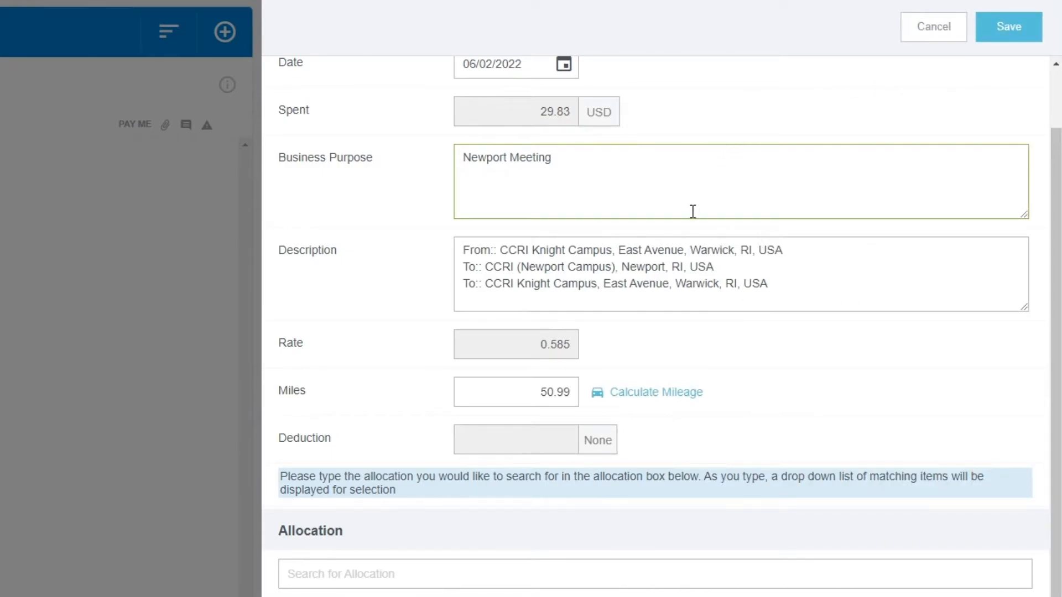
Allocate the mileage expense to 101010 Unrestricted Operating.
scroll(691, 221, "down", 2)
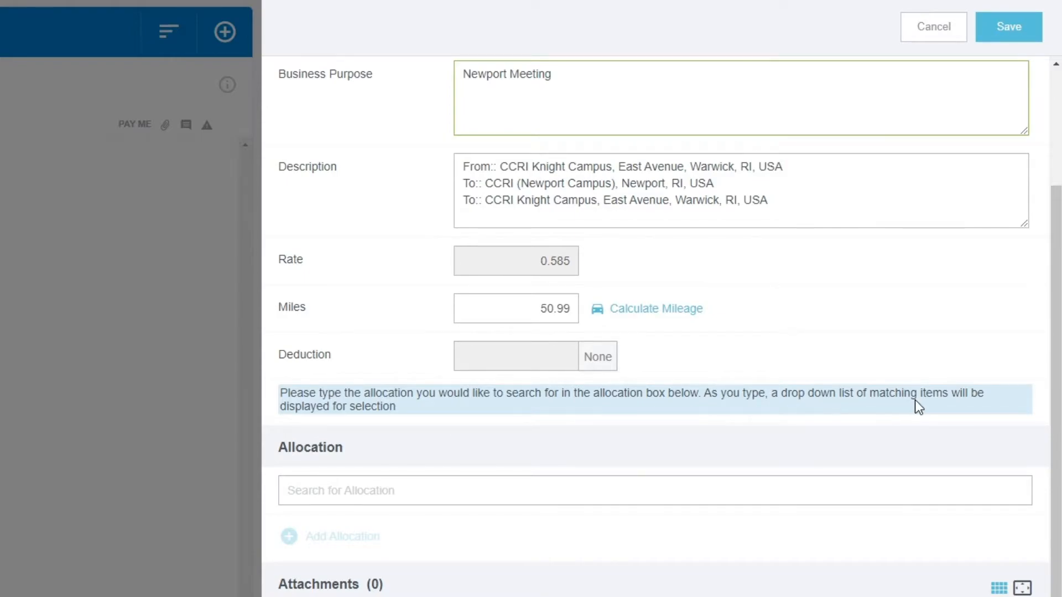
scroll(432, 450, "down", 2)
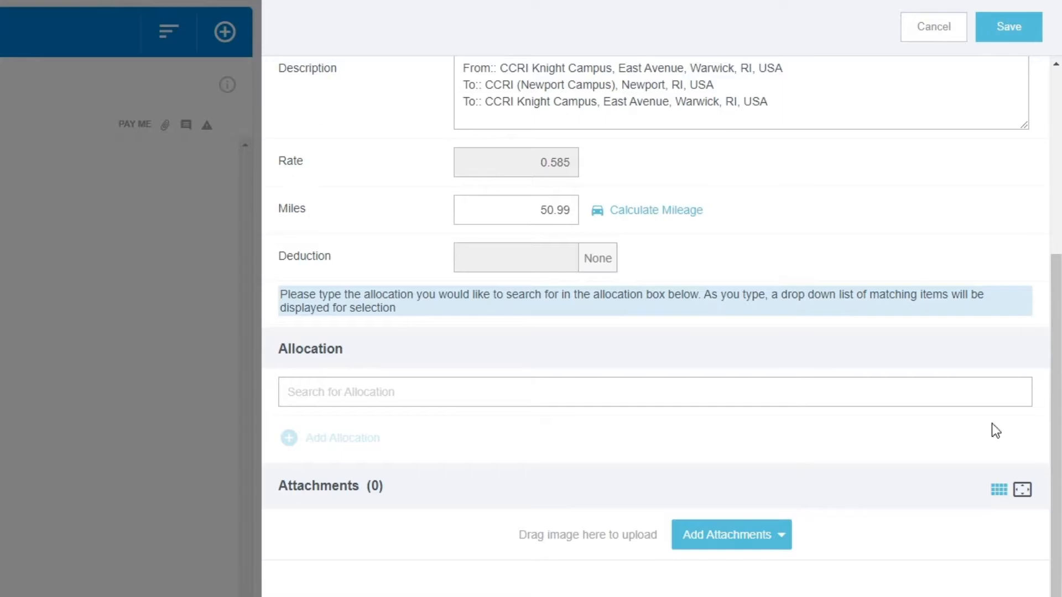
left_click(405, 395)
type("1")
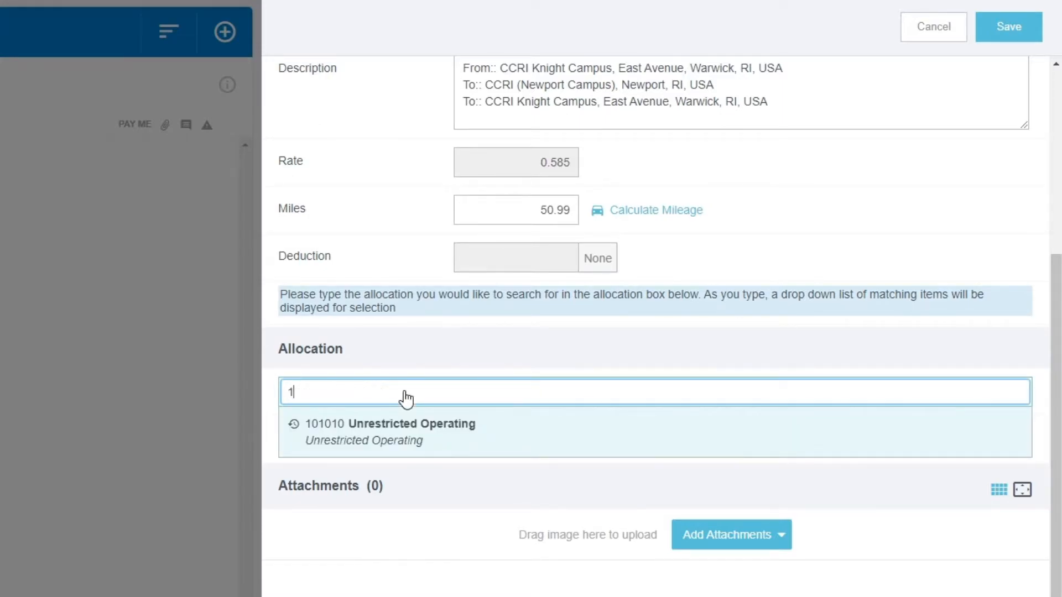
type("01")
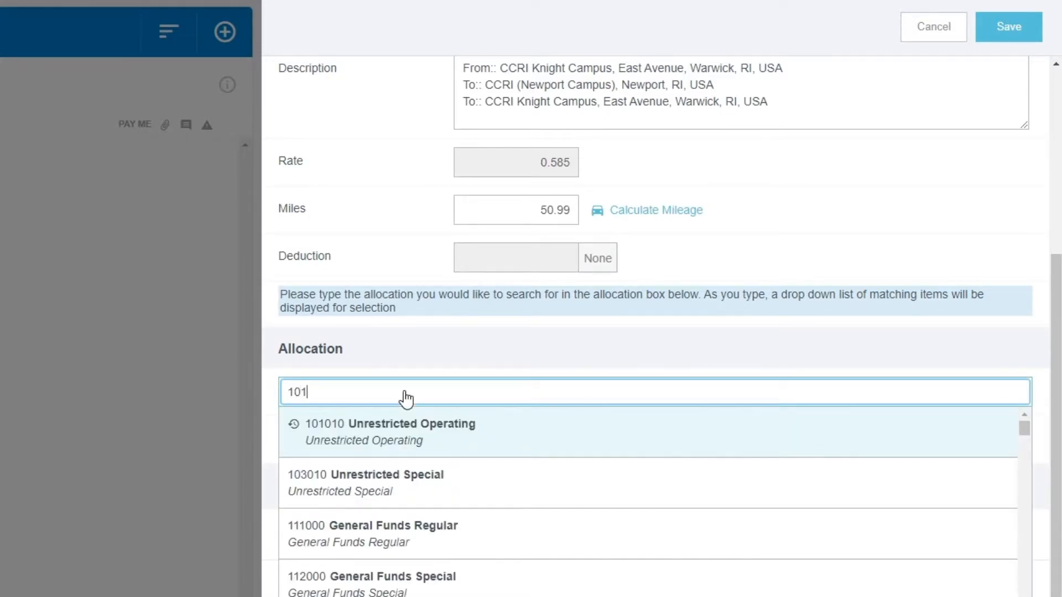
type("010")
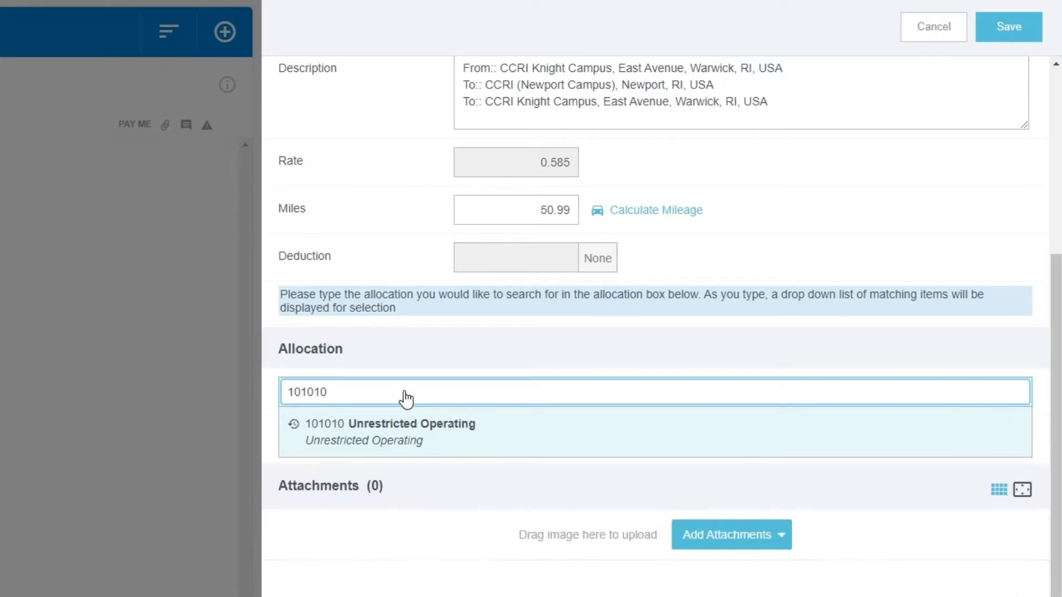
left_click(438, 435)
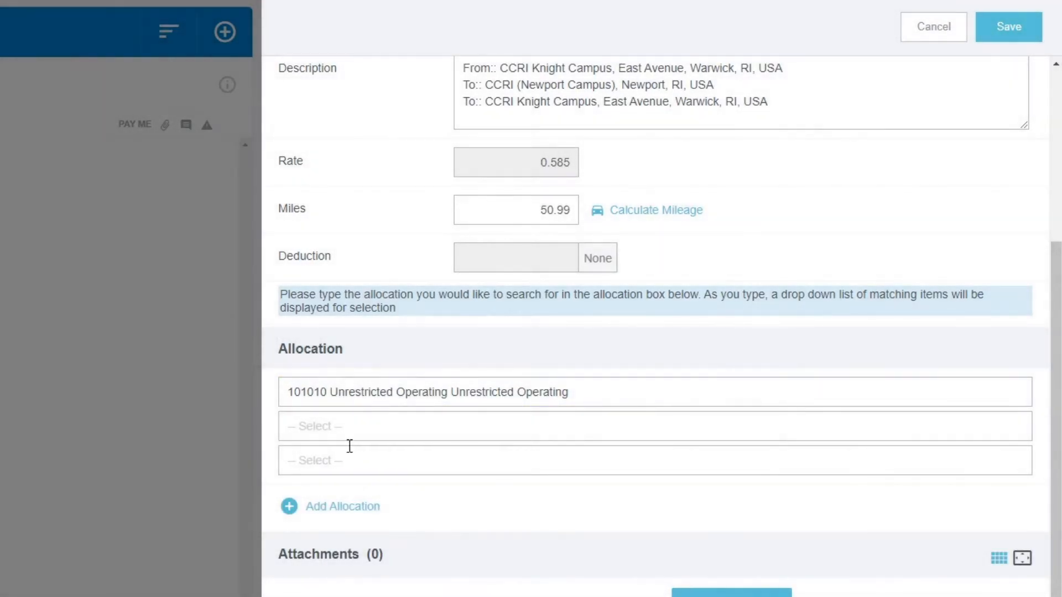
Complete the mileage expense's allocation with 32005 Office of Controller and 701 Inst Support Operations.
left_click(347, 428)
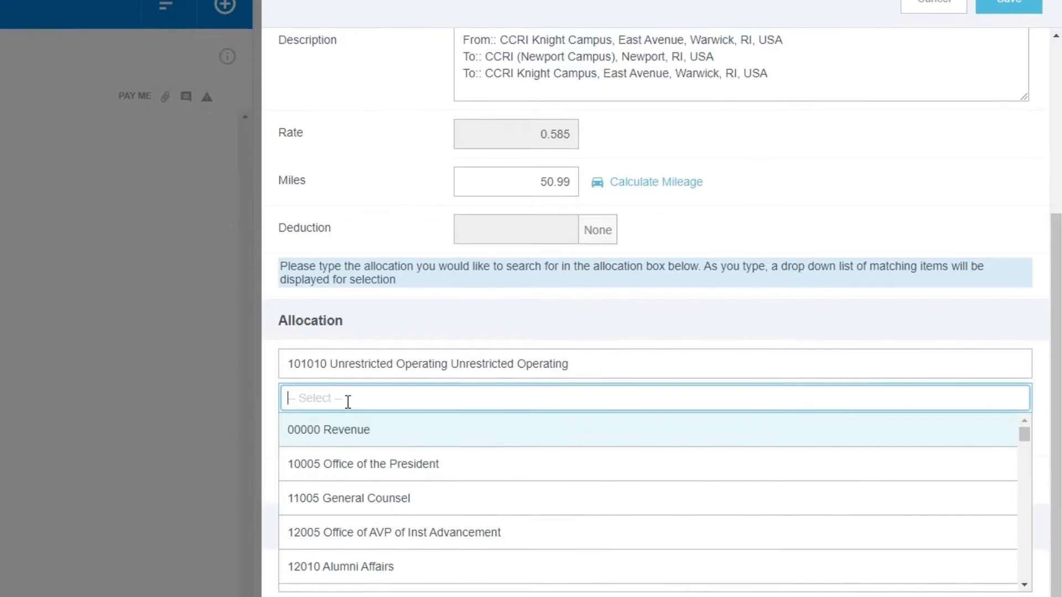
type("32005")
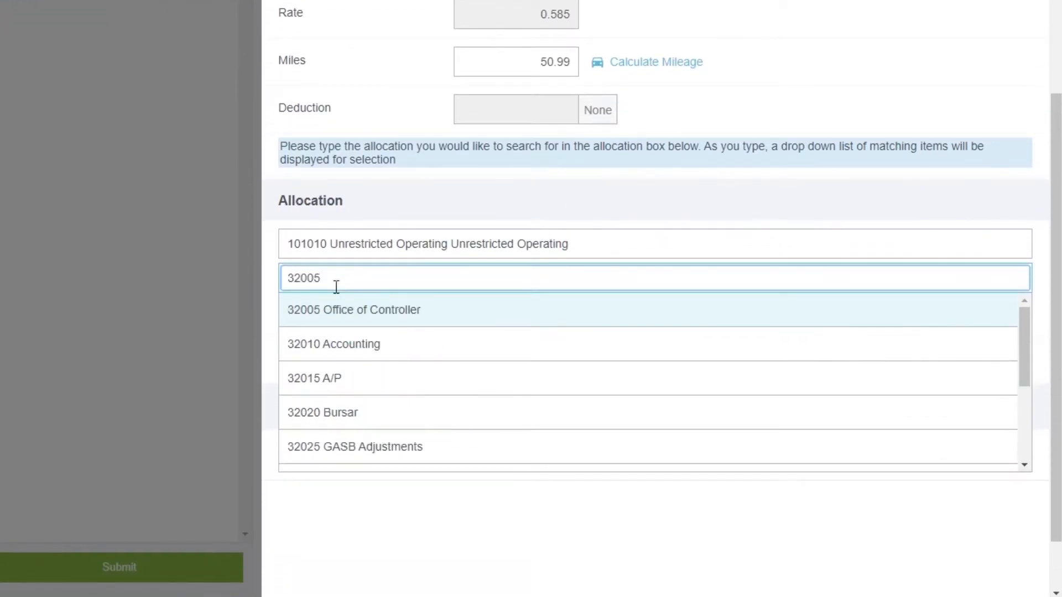
left_click(349, 307)
type("7")
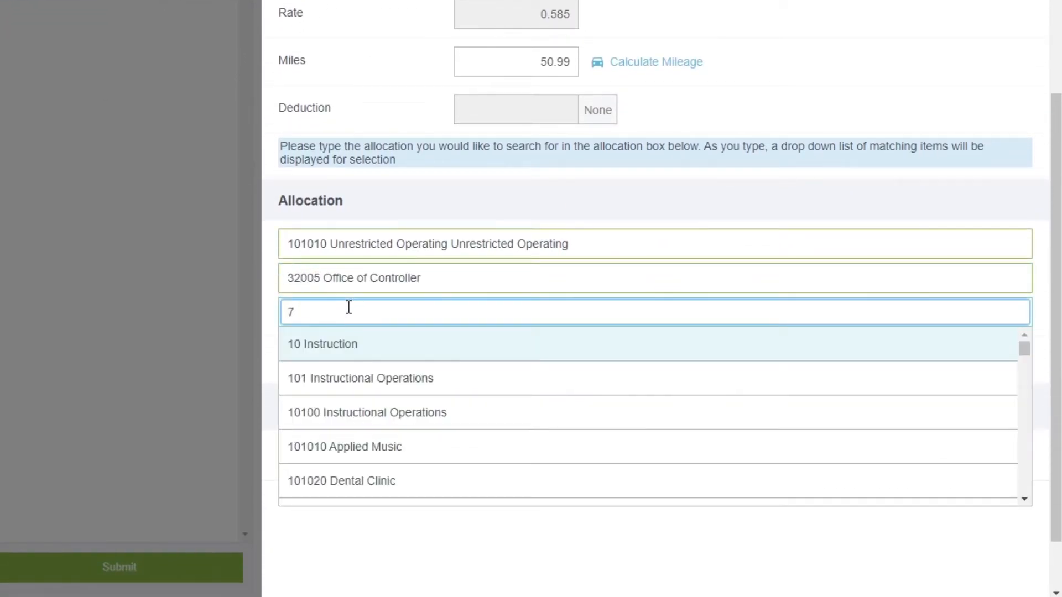
type("01")
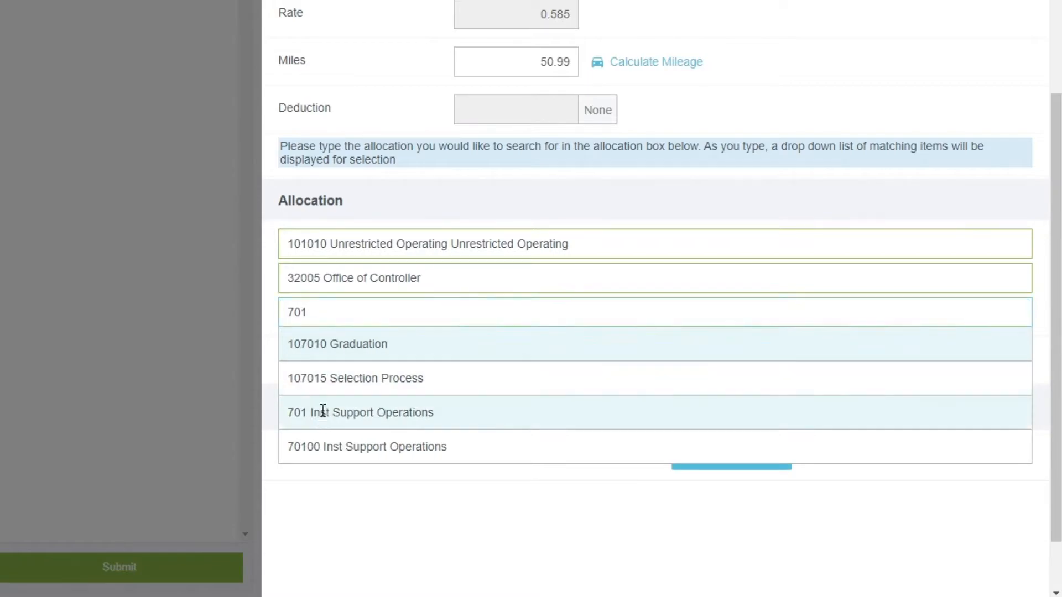
left_click(353, 414)
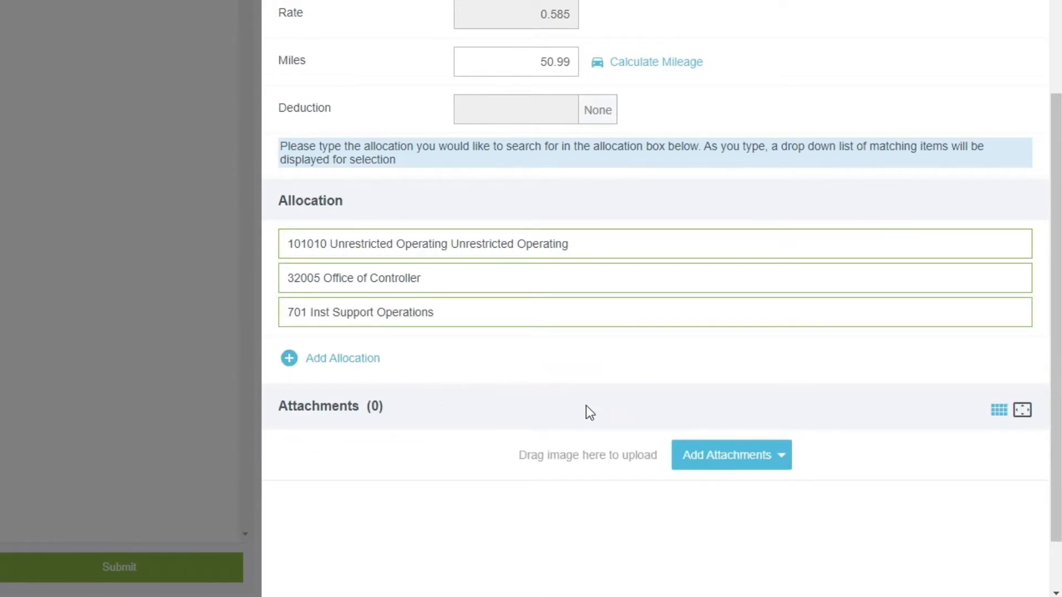
Upload the CCRI Invoice Example PDF from Downloads as an attachment to the mileage expense.
scroll(736, 400, "down", 2)
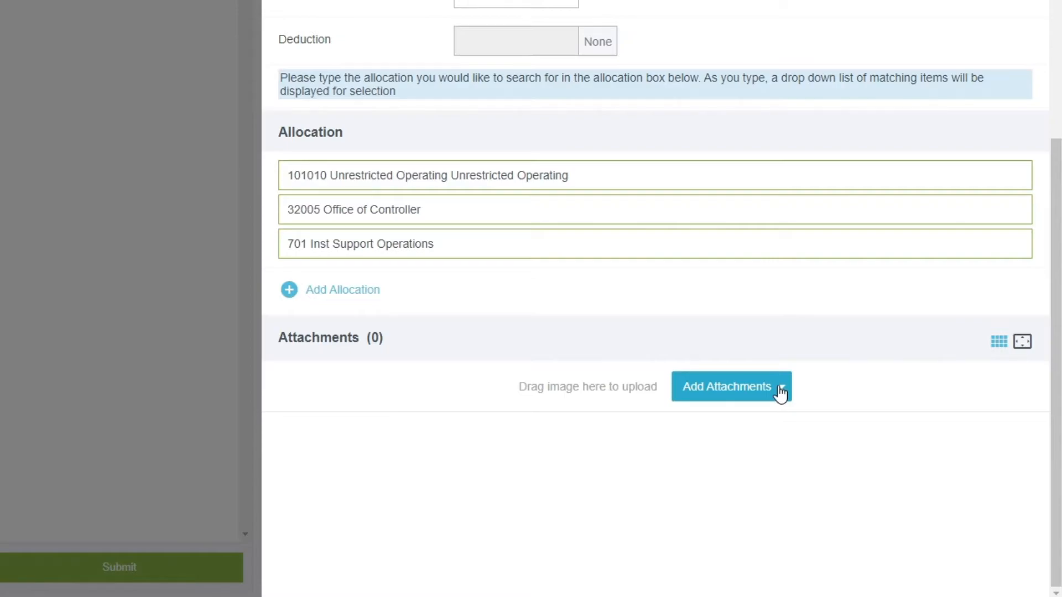
left_click(726, 391)
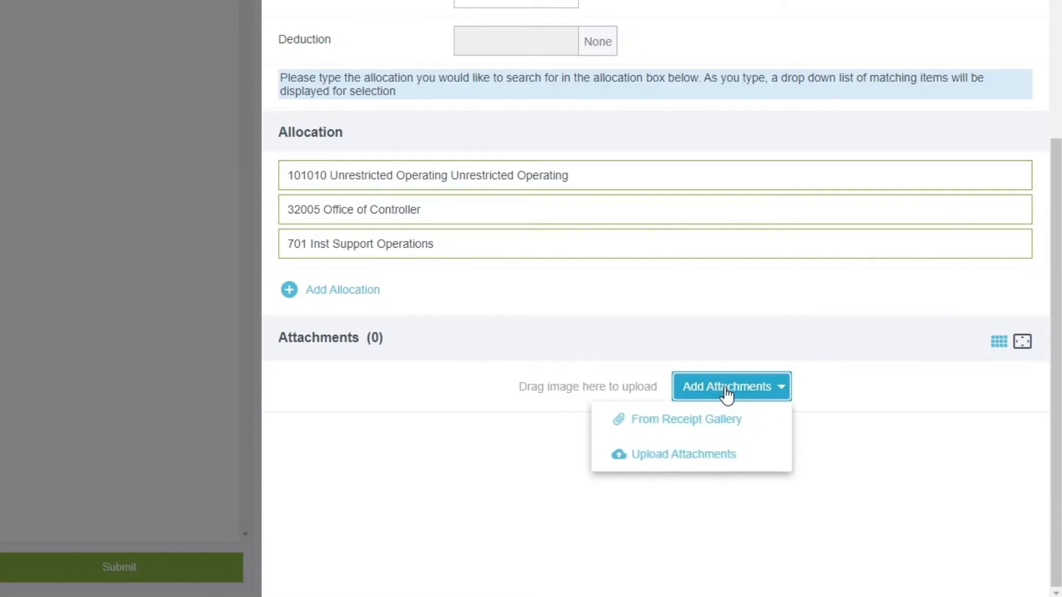
left_click(694, 434)
left_click(1032, 1)
left_click(773, 393)
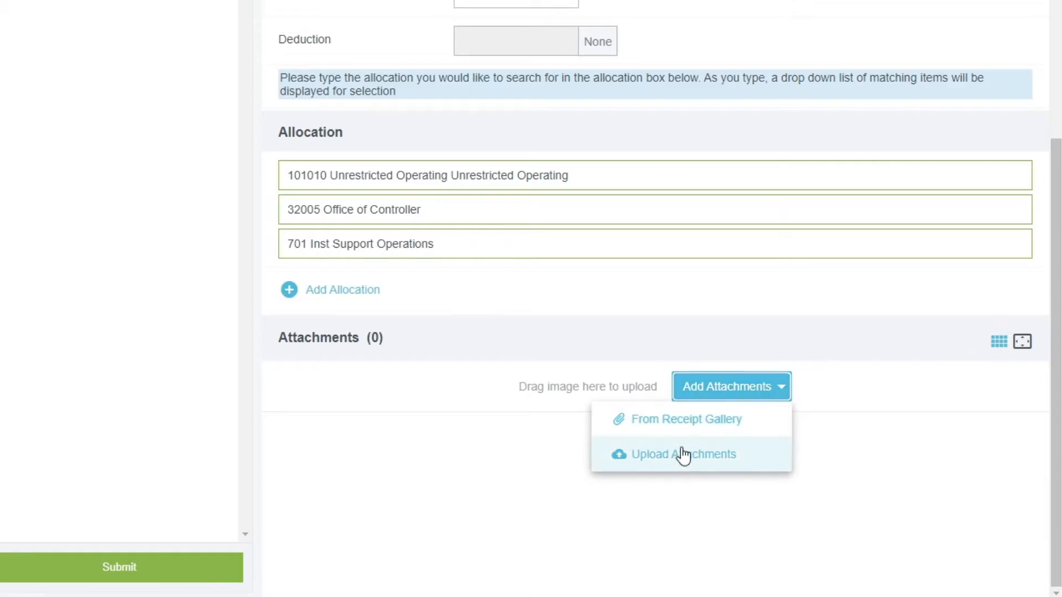
left_click(683, 455)
left_click(270, 146)
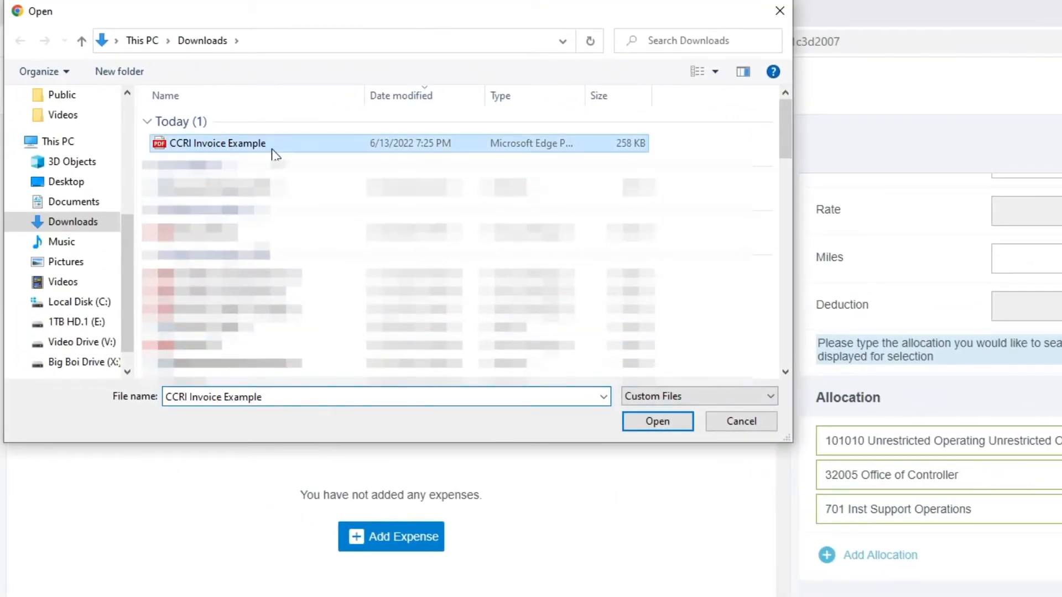
left_click(636, 423)
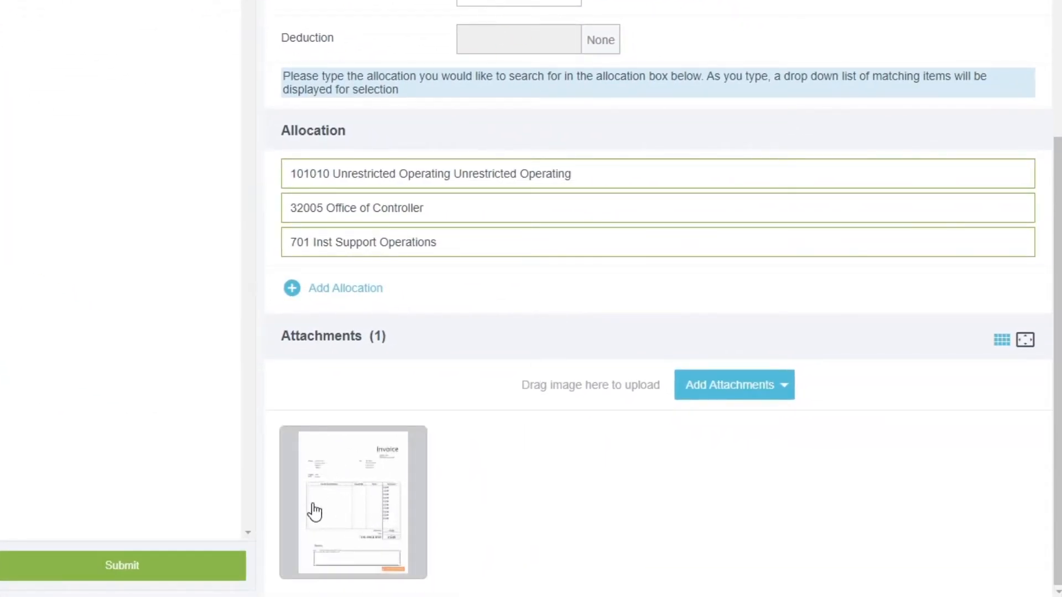
Review the completed mileage expense and save it to the report.
scroll(368, 515, "up", 5)
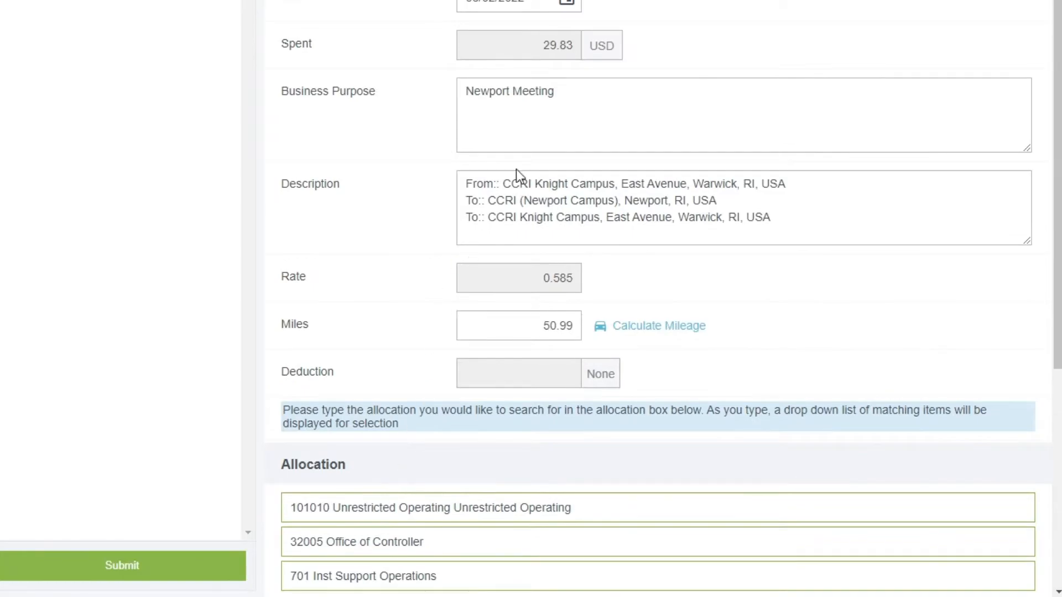
scroll(518, 170, "down", 5)
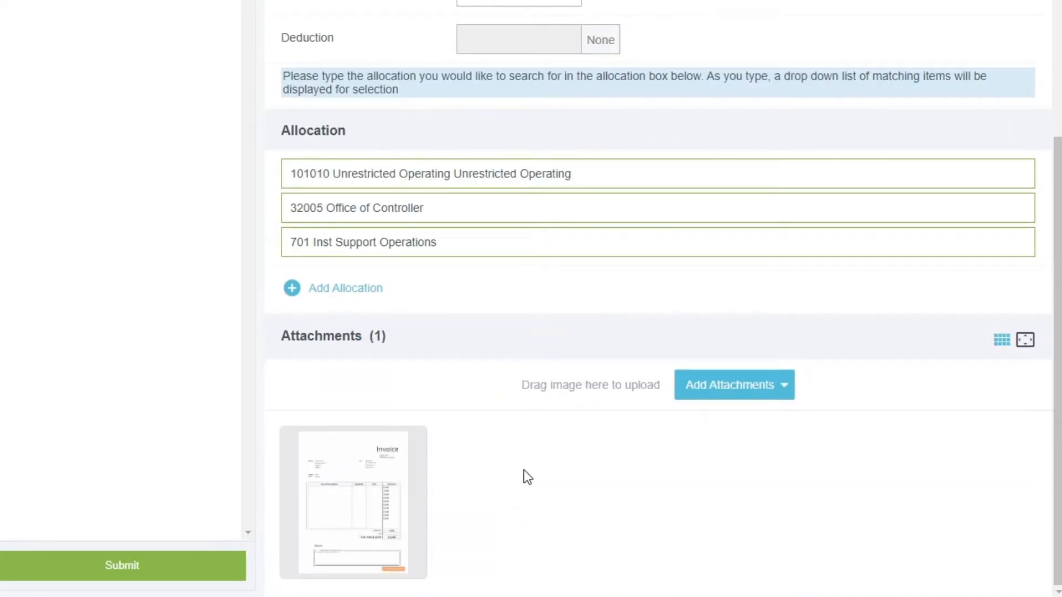
scroll(870, 5, "up", 3)
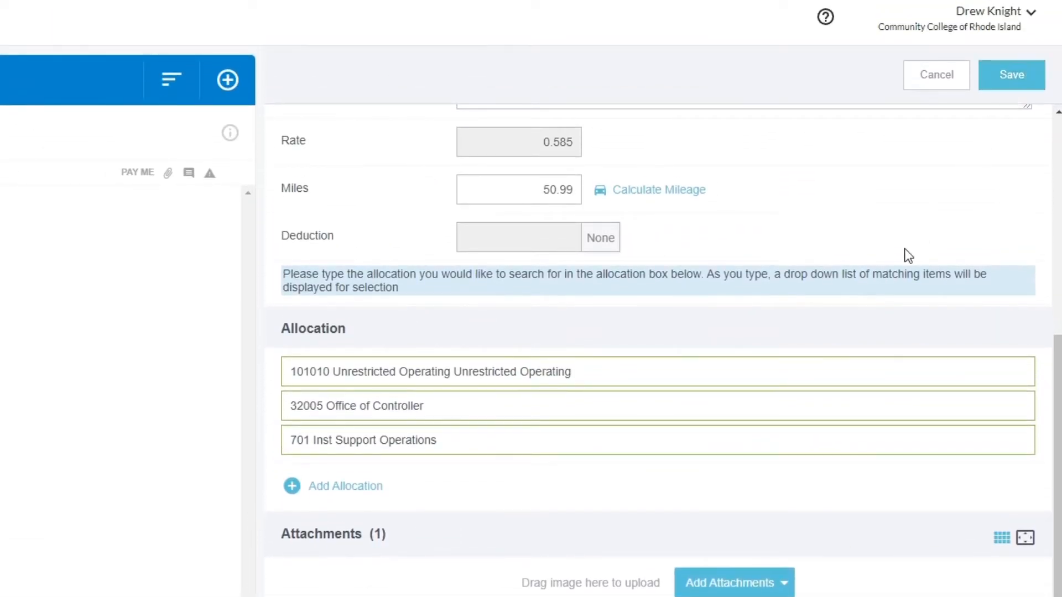
scroll(908, 255, "up", 5)
left_click(1030, 78)
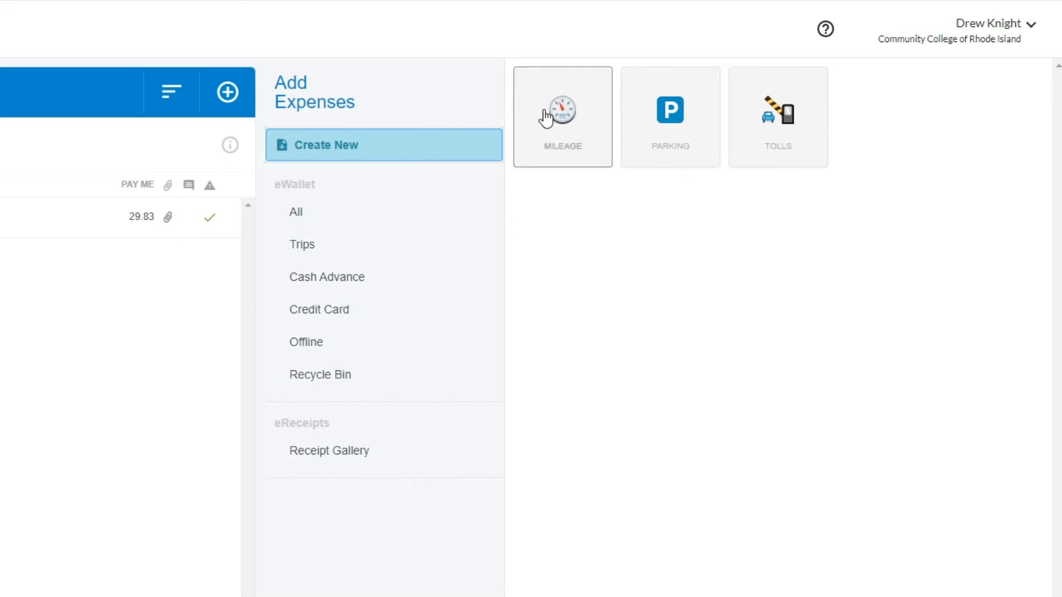
Create a tolls expense dated 06/02/2022 with 4.00 USD spent.
left_click(774, 103)
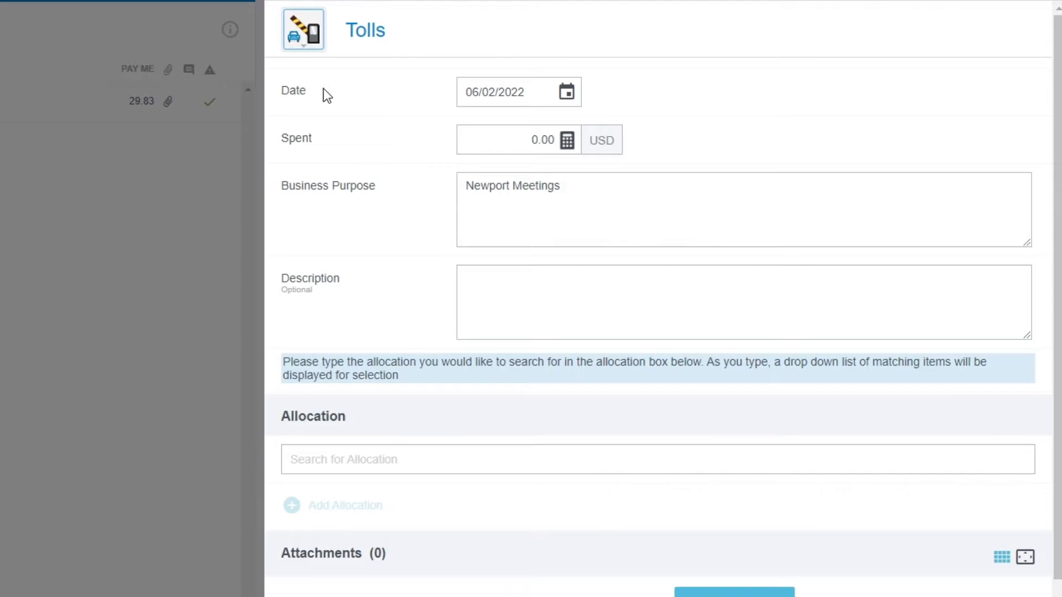
left_click(571, 95)
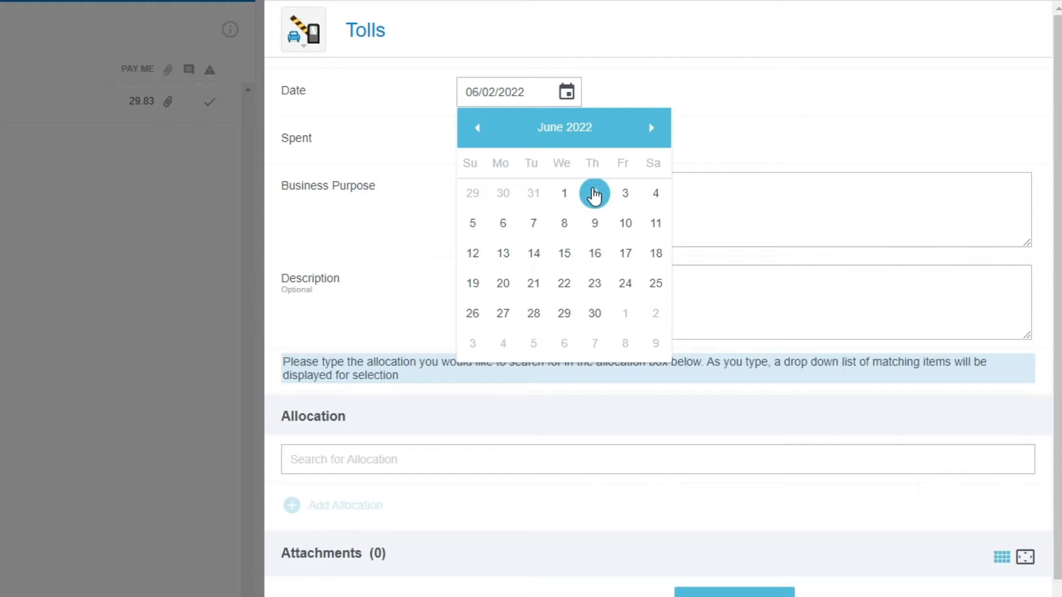
left_click(699, 105)
left_click(534, 142)
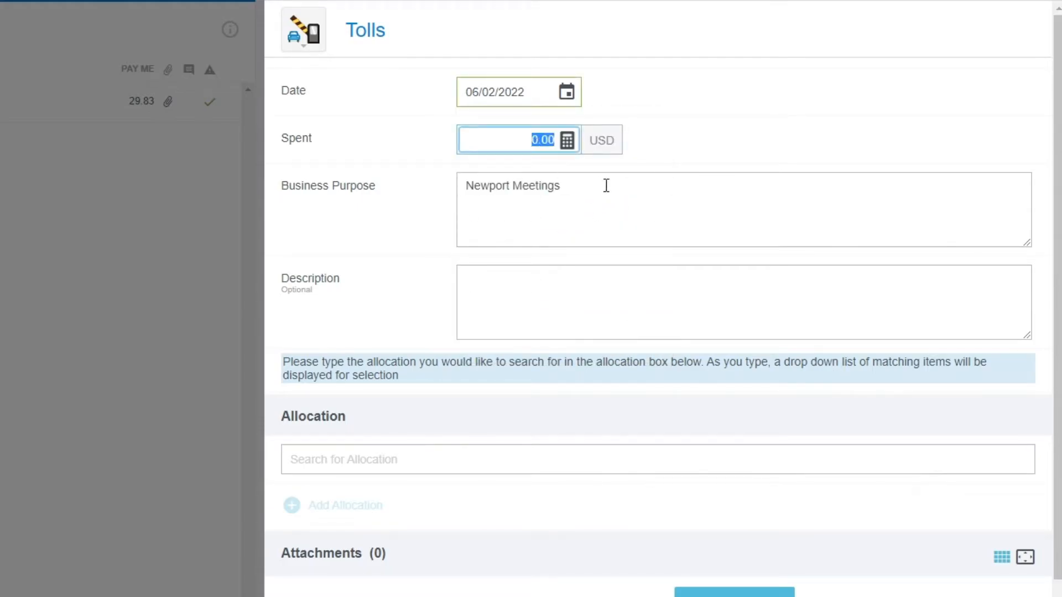
type("4.00")
Allocate the tolls expense to 101010 Unrestricted Operating, 32005 Office of Controller and 701 Inst Support Operations.
left_click(393, 462)
left_click(356, 496)
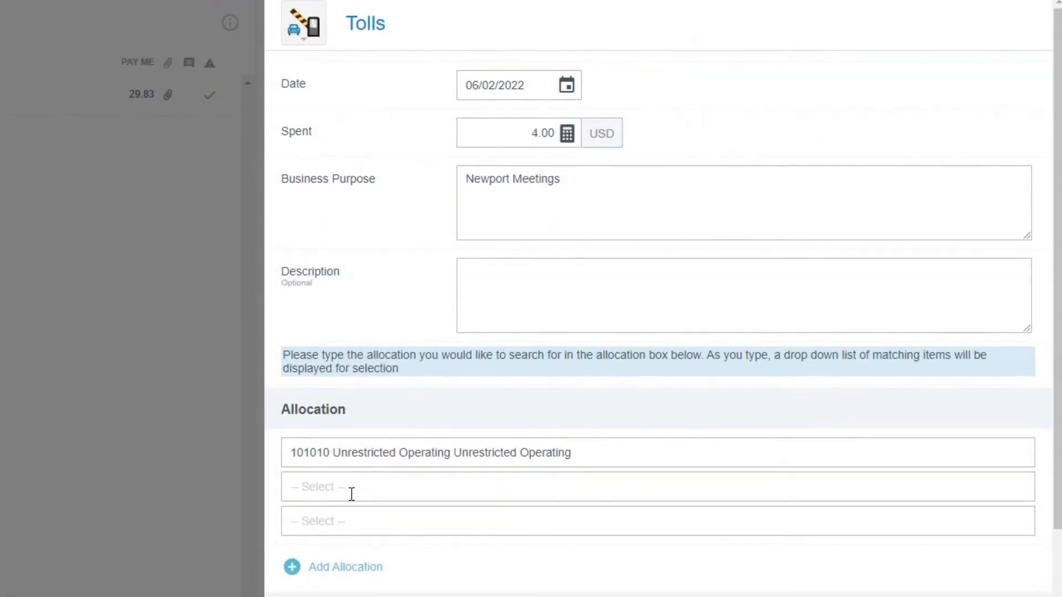
left_click(353, 432)
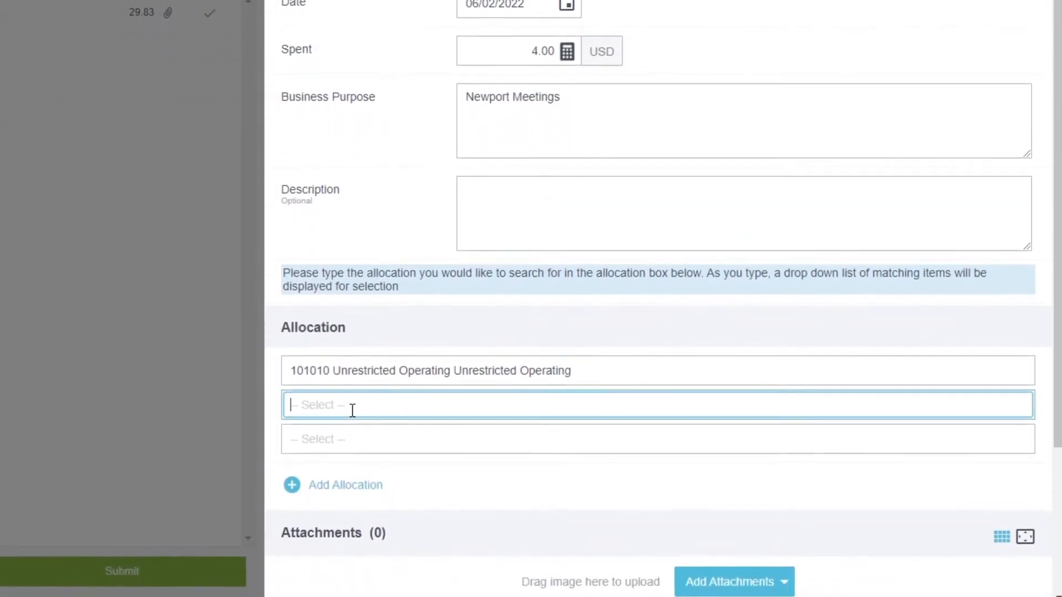
type("3200")
left_click(342, 463)
type("701")
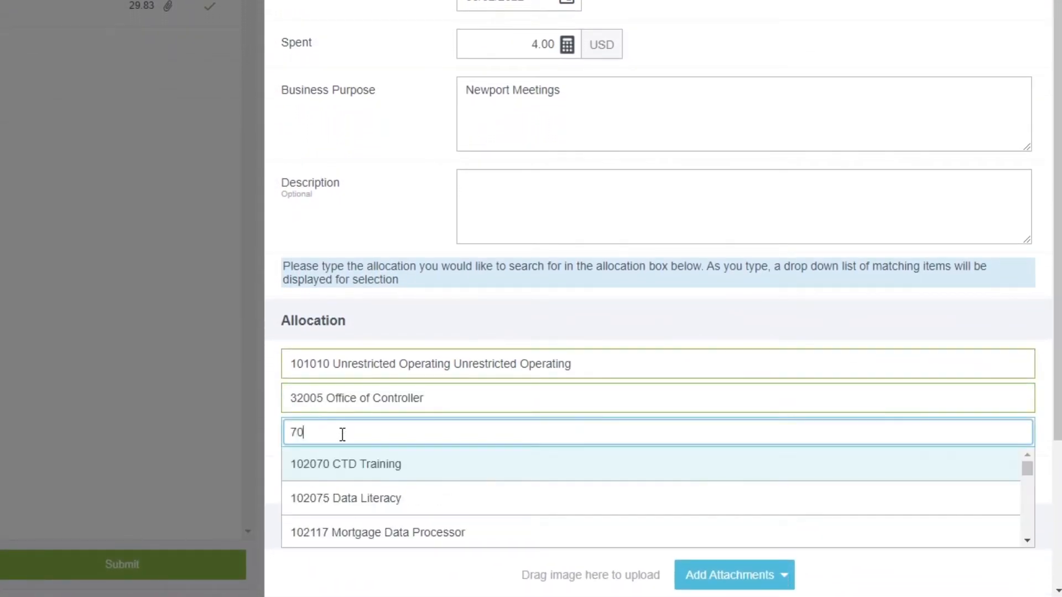
left_click(360, 530)
Upload the invoice as an attachment to the tolls expense and save the expense.
scroll(498, 450, "down", 3)
left_click(744, 393)
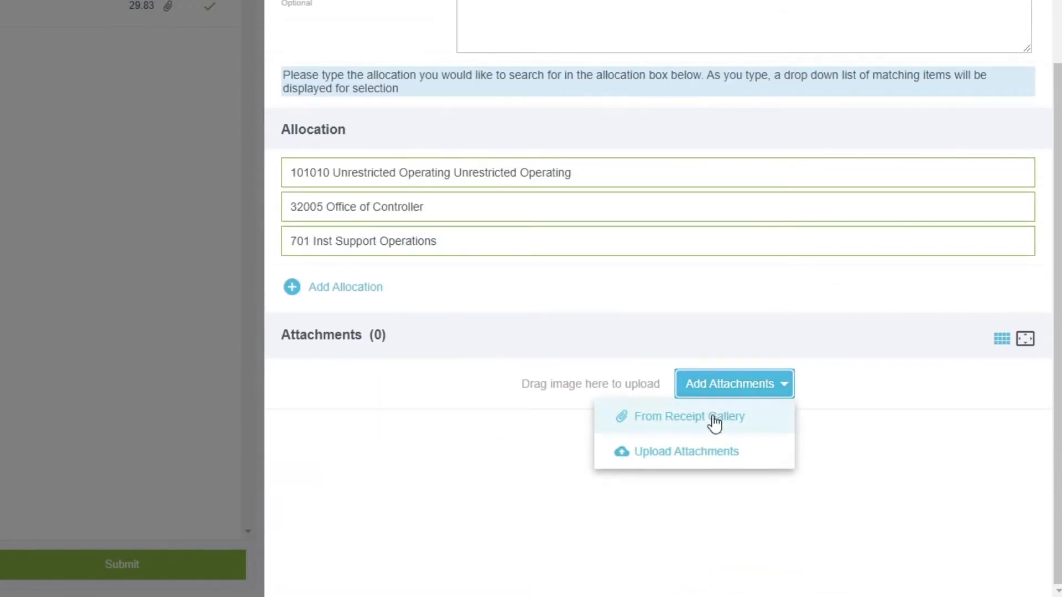
left_click(687, 449)
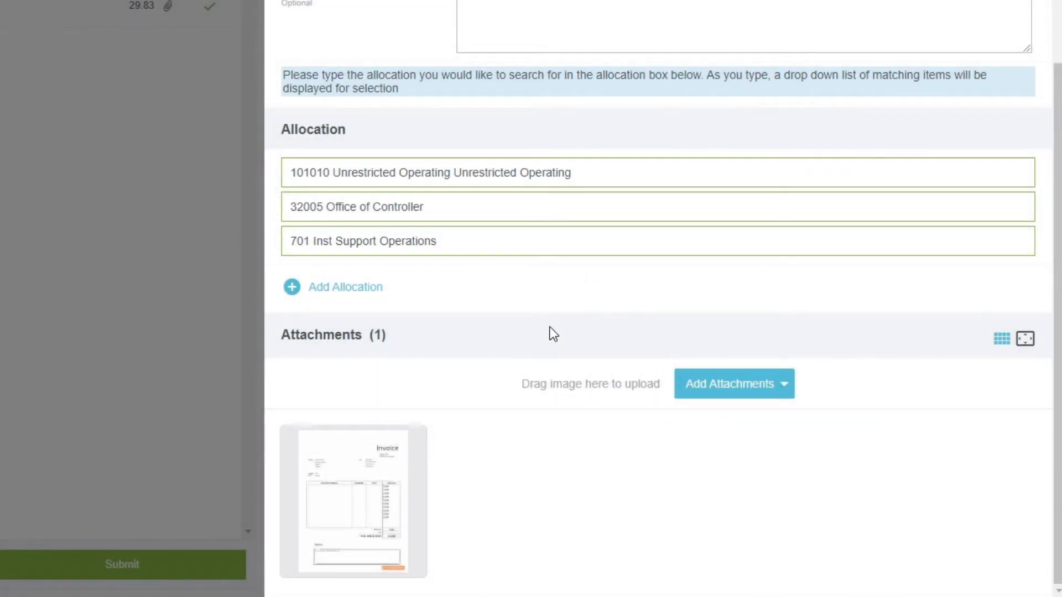
scroll(858, 78, "up", 4)
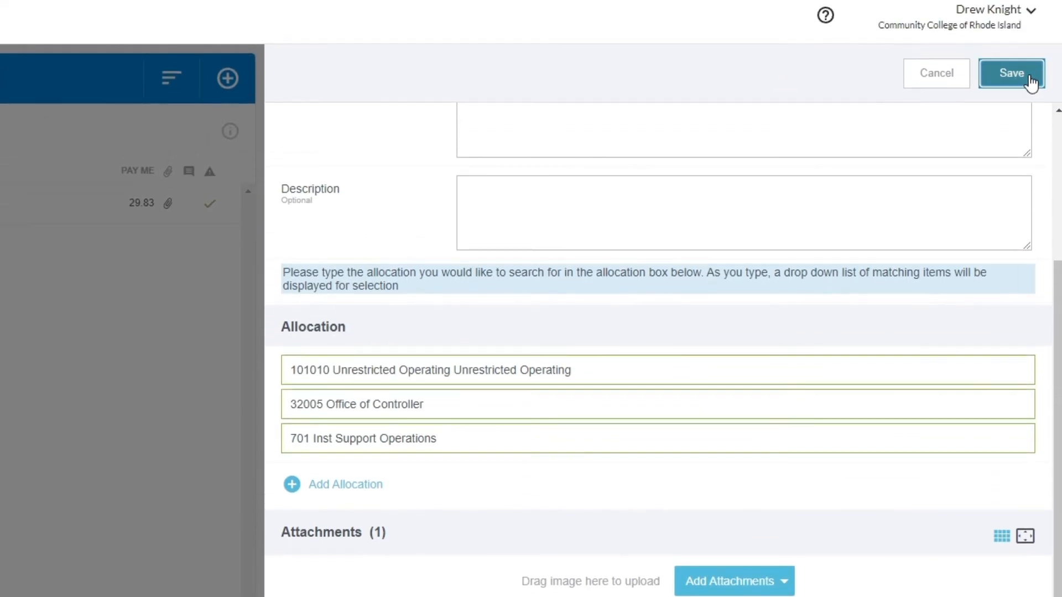
left_click(1028, 75)
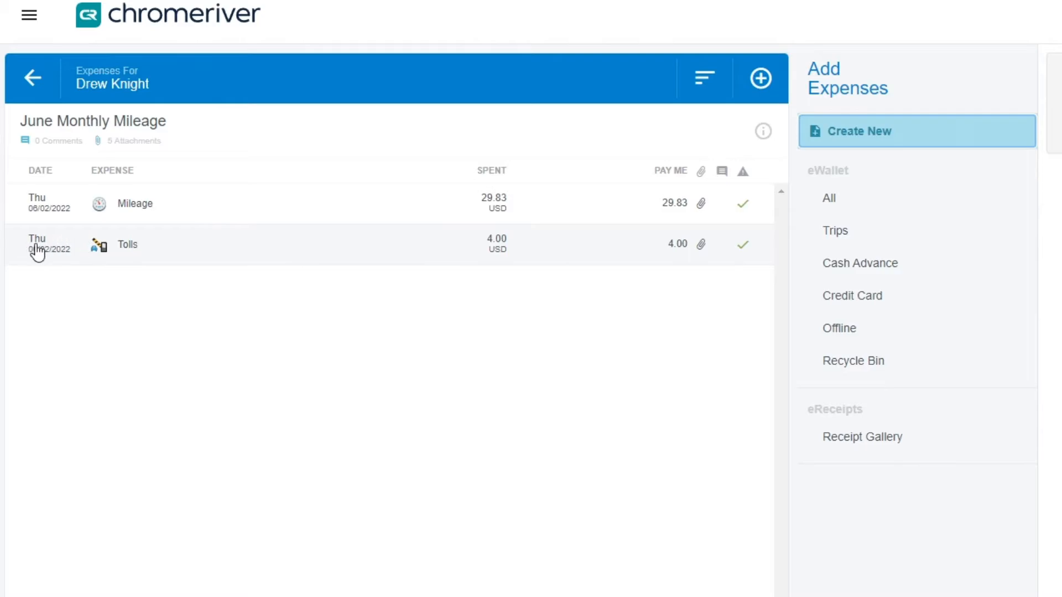
Create a parking expense dated 06/02/2022 with 8.00 USD spent.
scroll(727, 269, "down", 3)
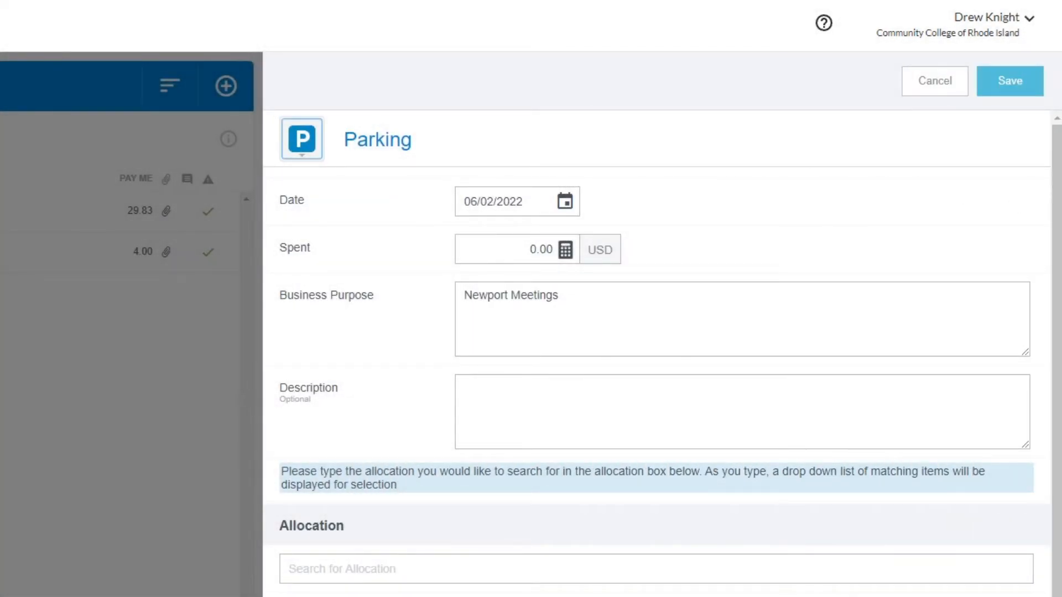
left_click(568, 202)
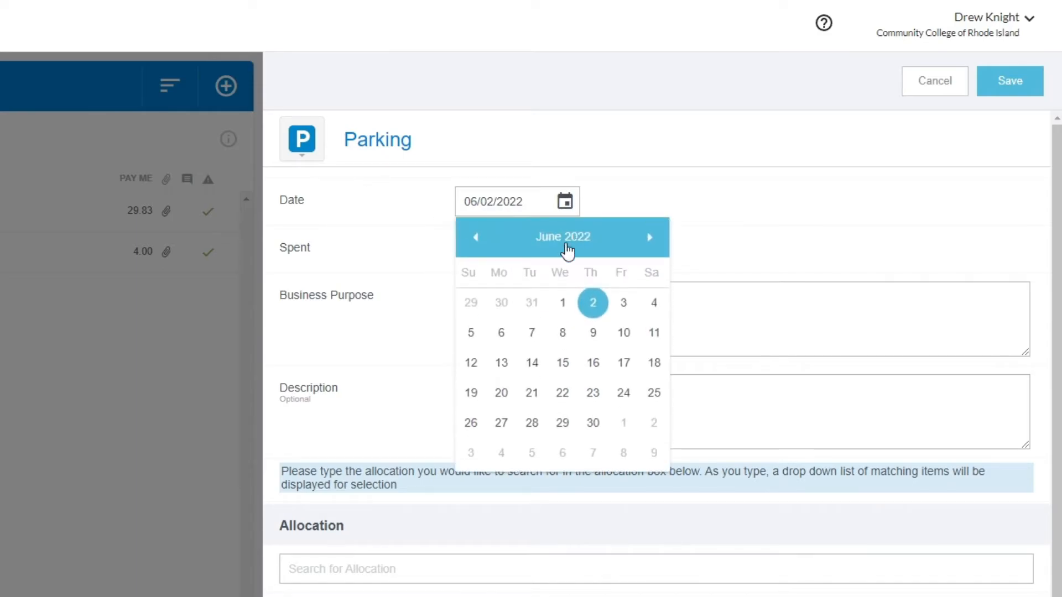
left_click(743, 248)
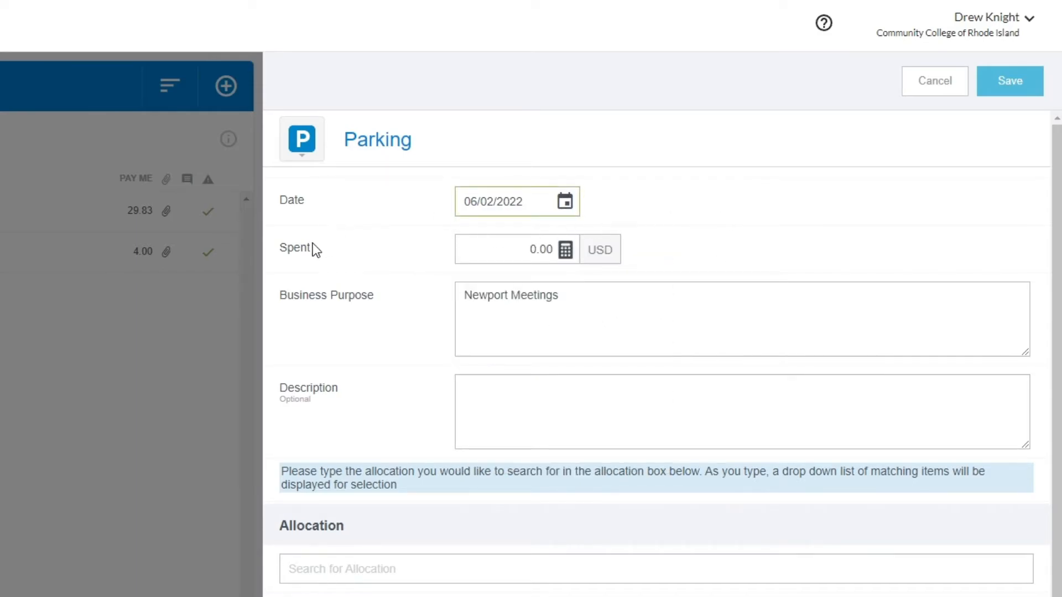
left_click(549, 253)
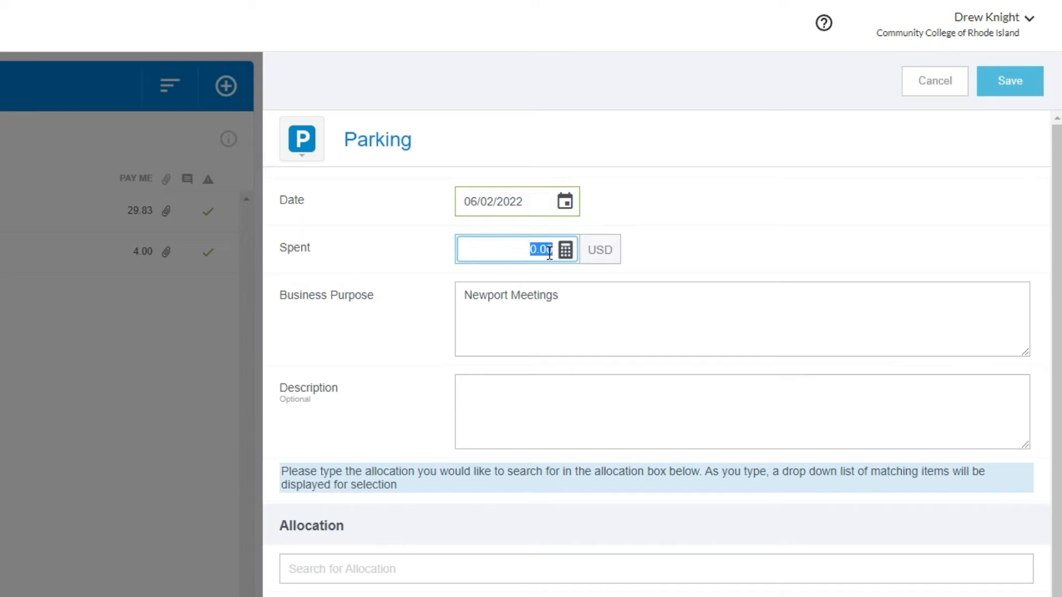
type("8")
left_click(742, 263)
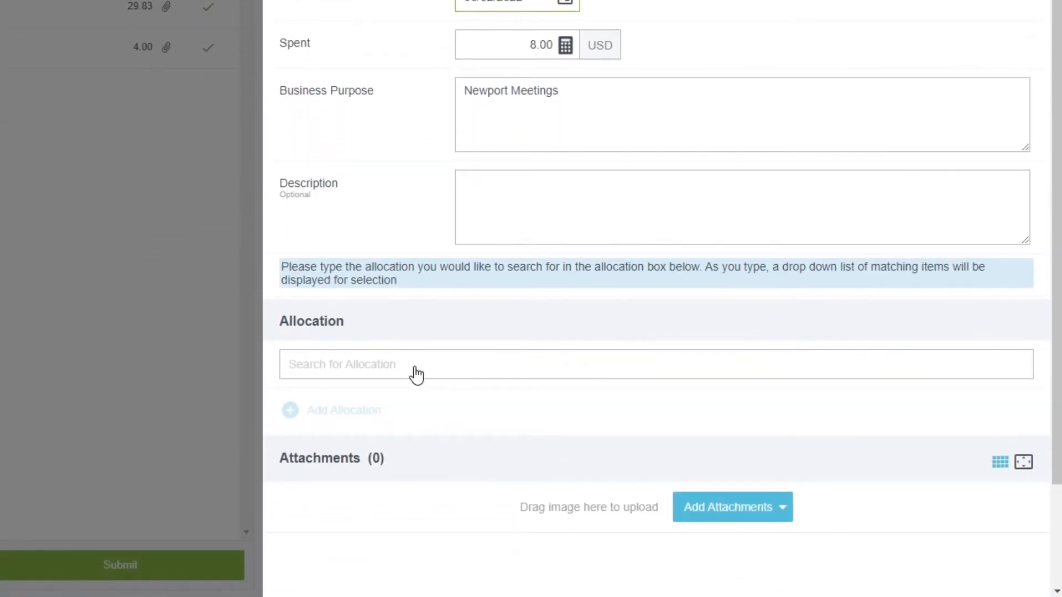
Allocate the parking expense to 101010 Unrestricted Operating, 32005 Office of Controller and 701 Inst Support Operations.
left_click(417, 376)
left_click(390, 401)
type("32005")
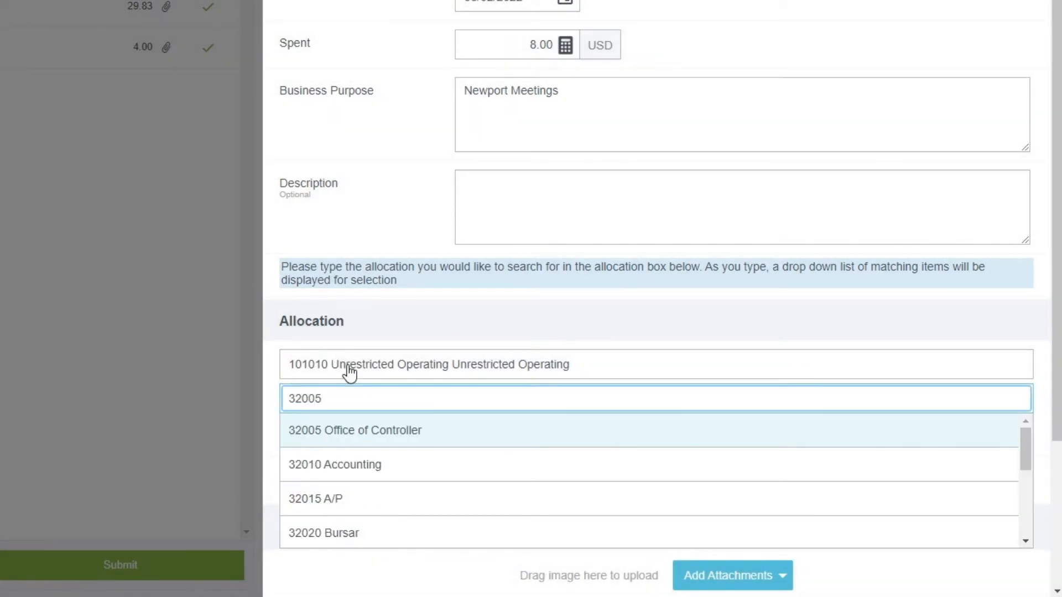
left_click(360, 434)
type("701")
left_click(354, 529)
Upload the invoice as an attachment to the parking expense and save the expense.
scroll(453, 425, "down", 1)
scroll(454, 425, "down", 3)
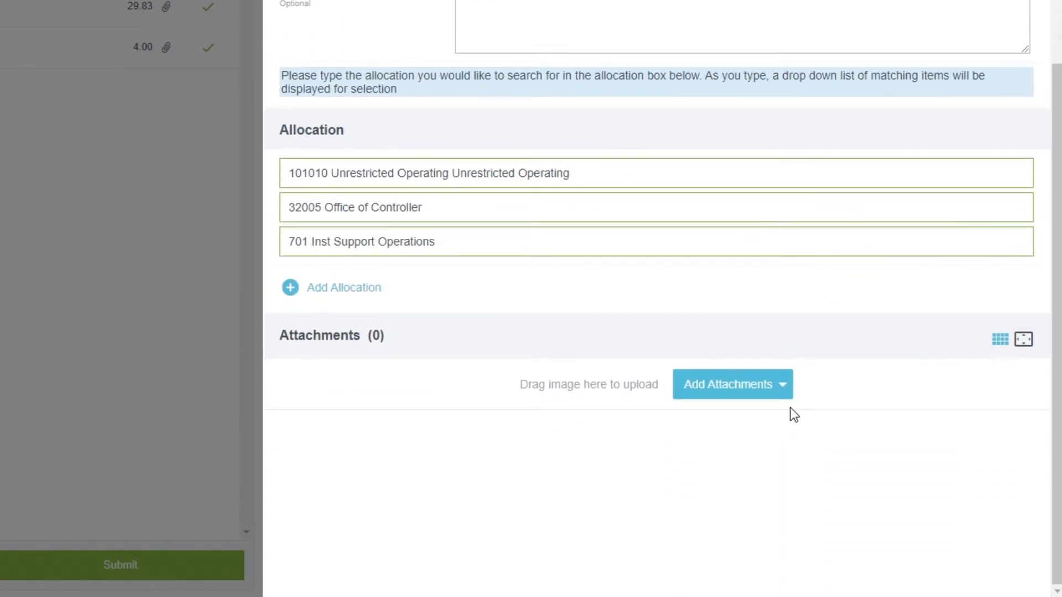
left_click(760, 393)
left_click(684, 456)
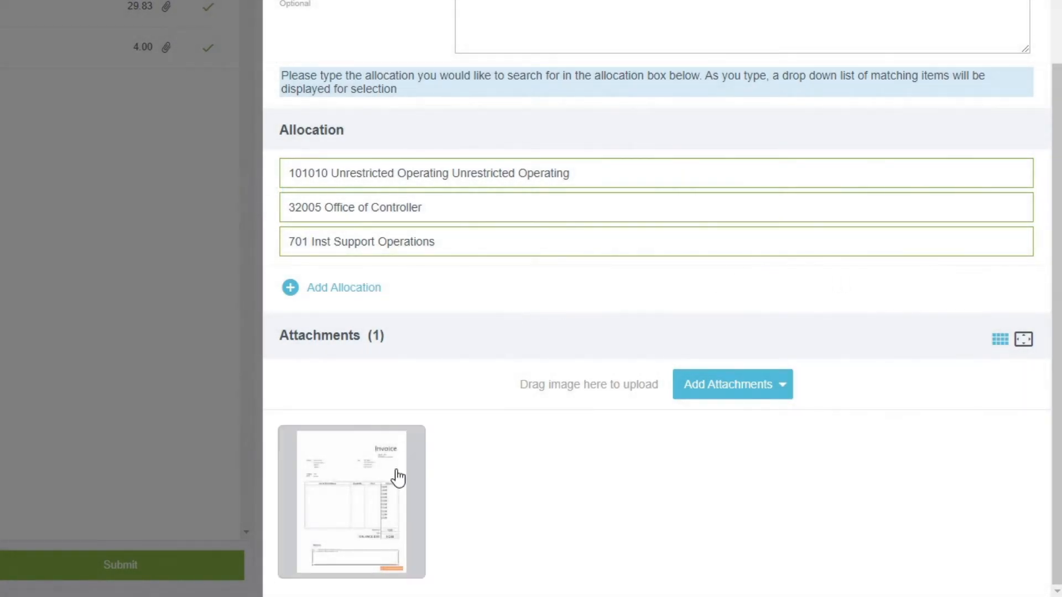
scroll(410, 475, "up", 6)
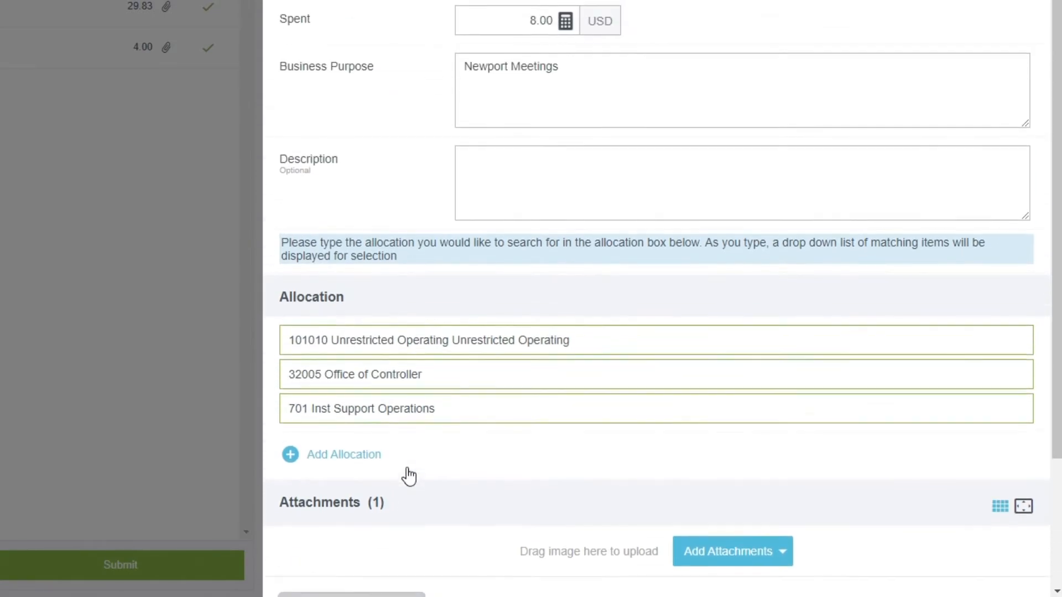
scroll(464, 474, "up", 1)
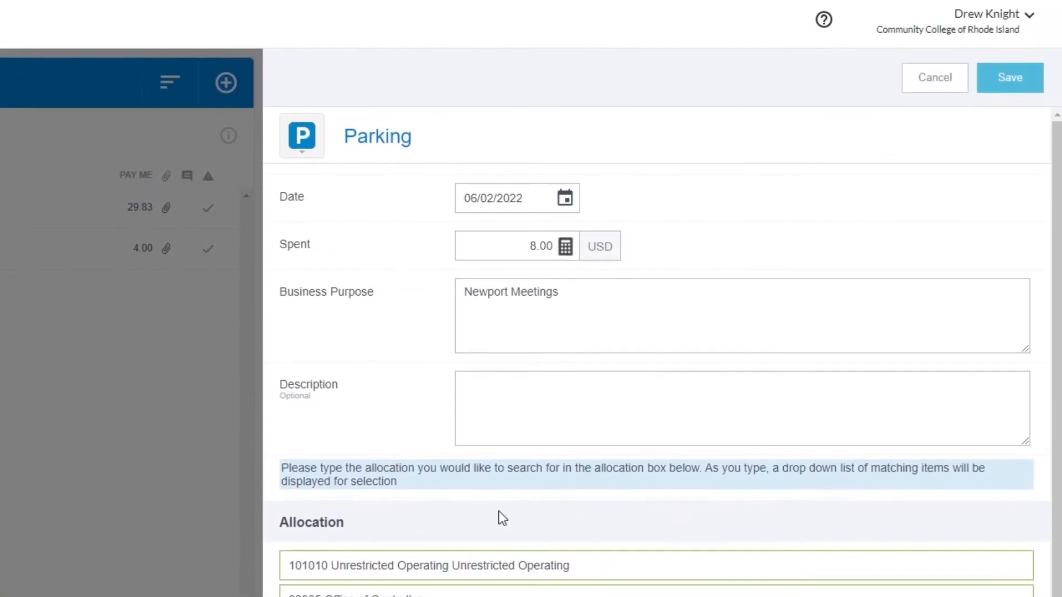
left_click(992, 80)
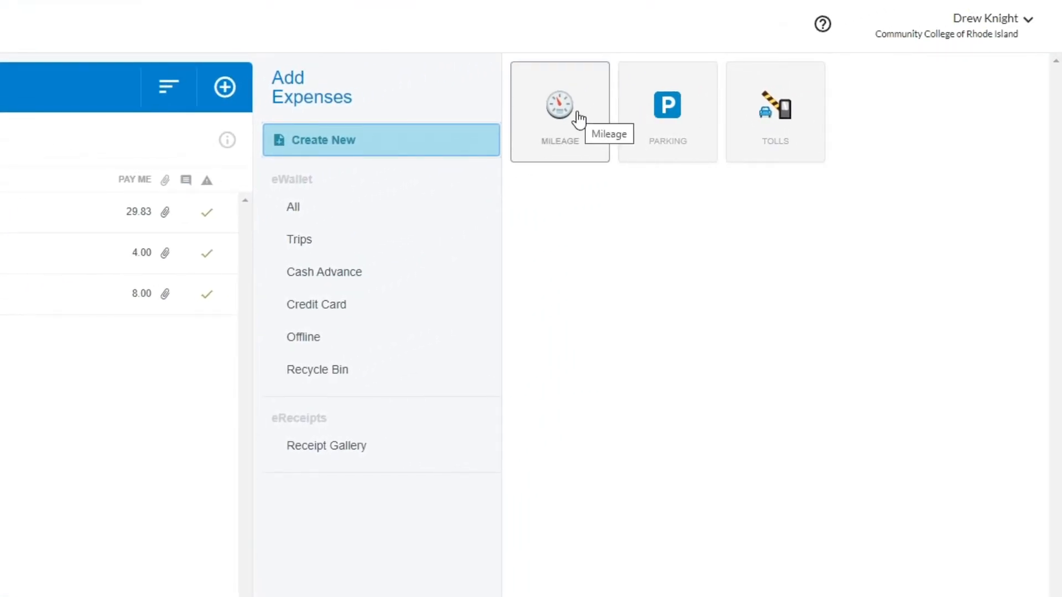
Create a new mileage expense dated 06/07/2022, keeping Newport Meetings as the business purpose.
left_click(577, 117)
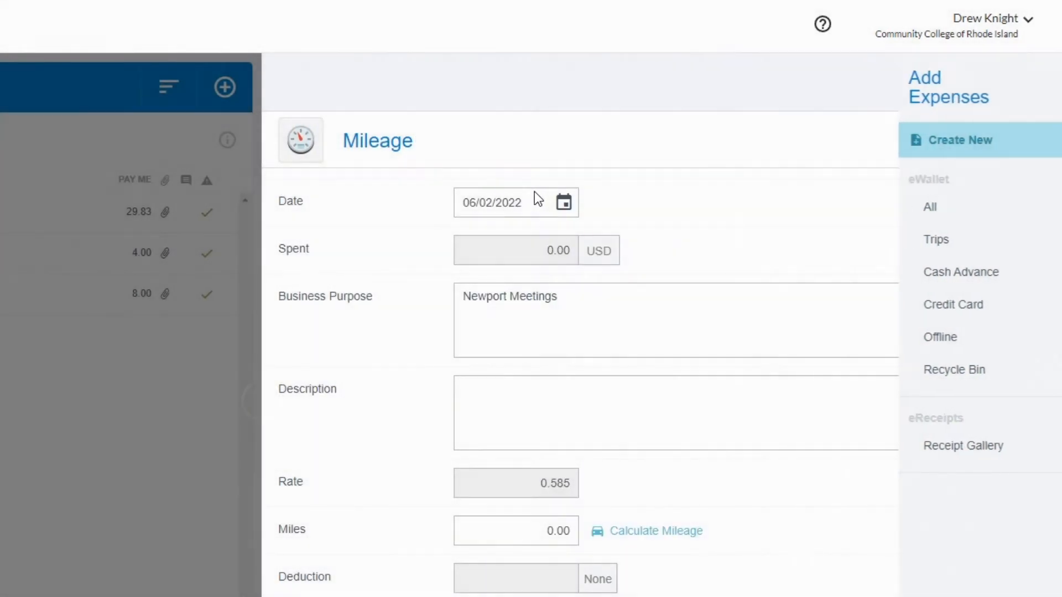
left_click(562, 203)
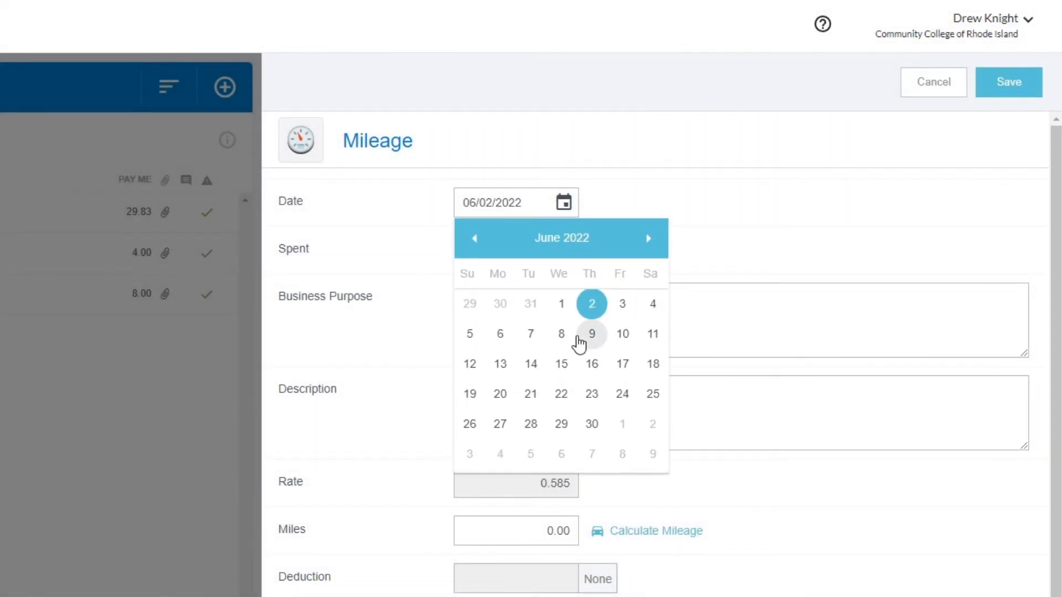
left_click(539, 339)
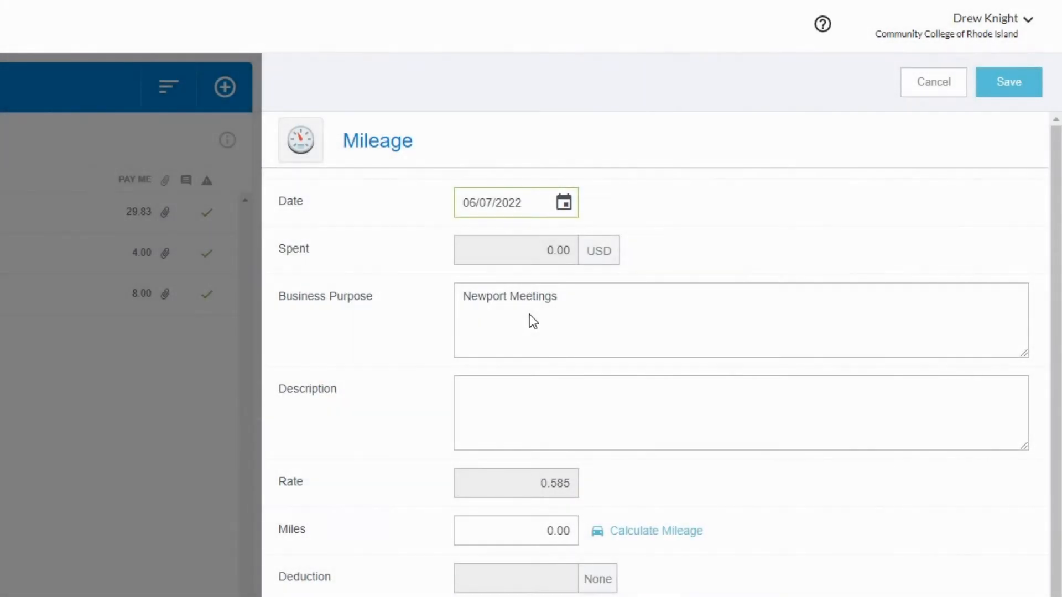
left_click(585, 304)
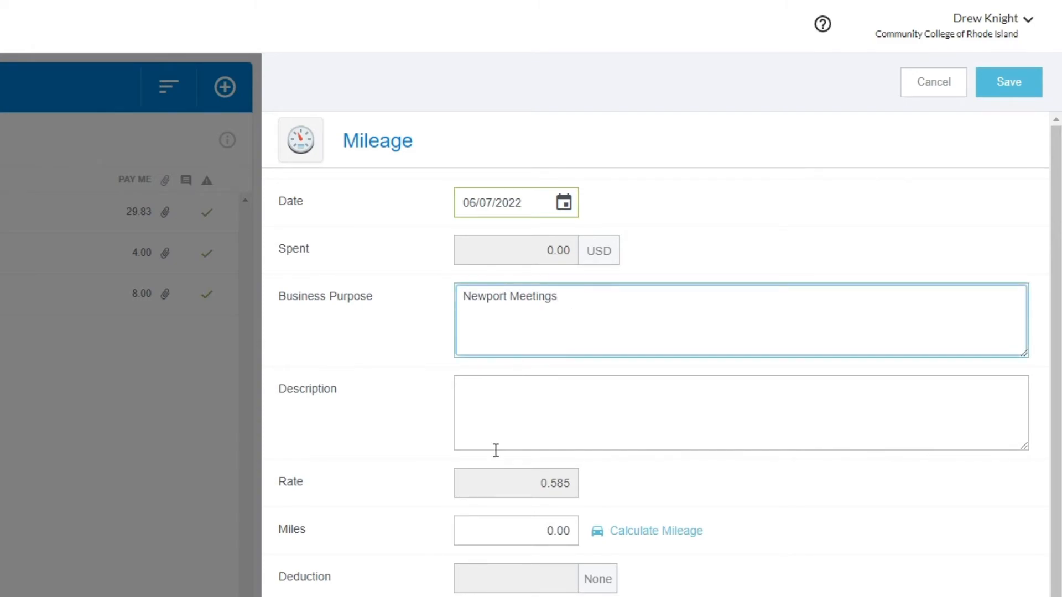
Calculate the mileage for a one-way trip from CCRI Knight Campus, Warwick to CCRI (Newport Campus), Newport, and save the trip.
left_click(623, 532)
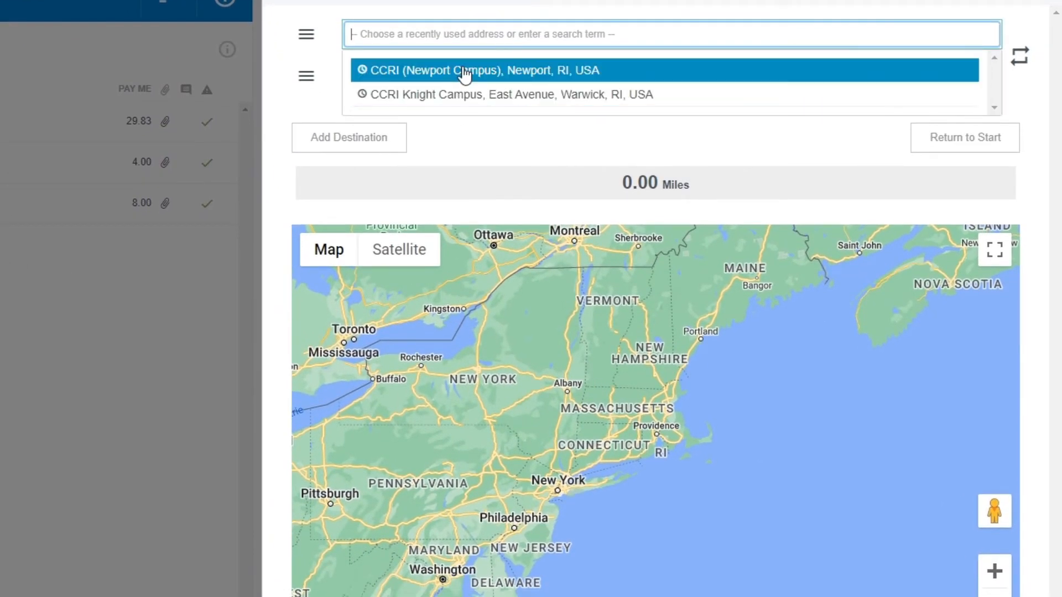
left_click(457, 99)
left_click(487, 69)
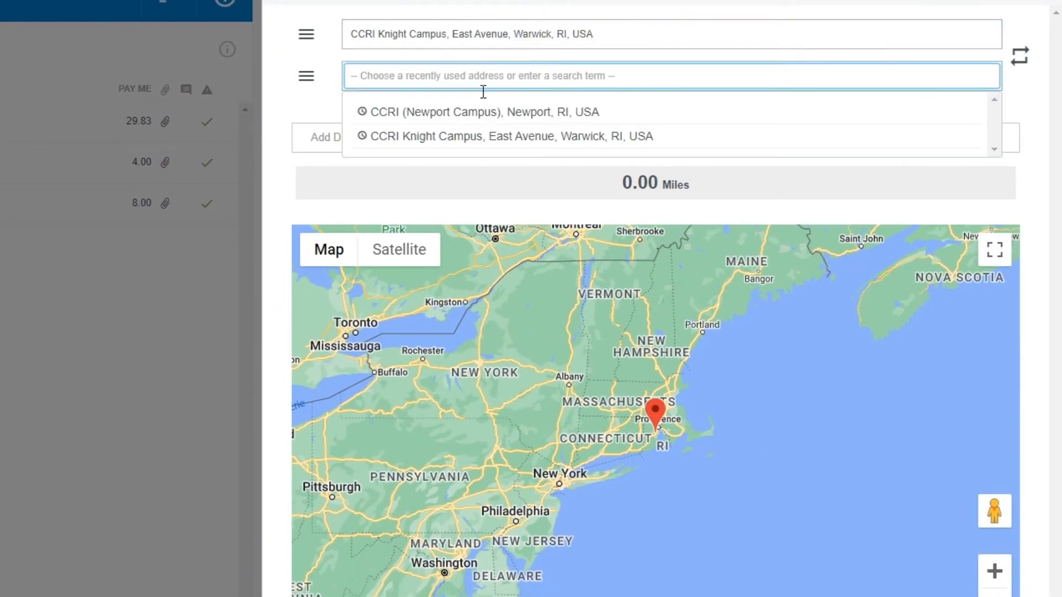
left_click(474, 112)
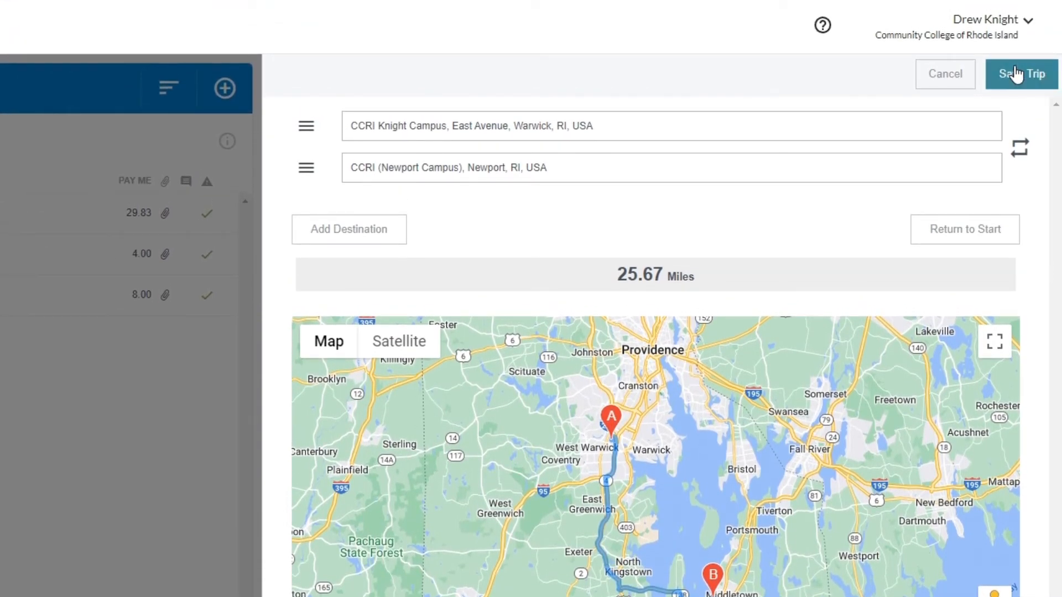
left_click(1016, 72)
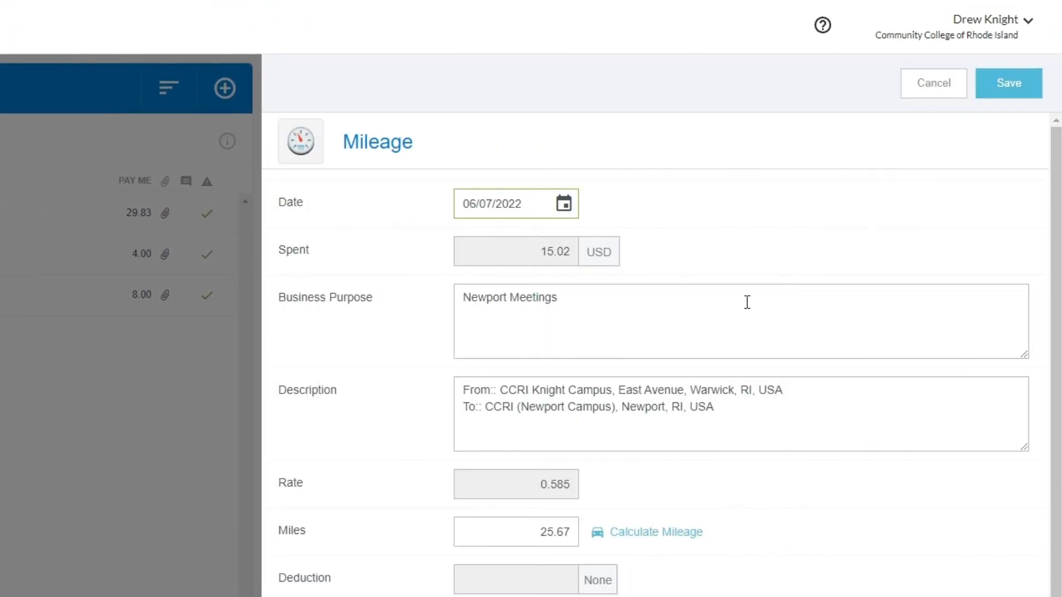
Allocate the mileage expense to 101010 Unrestricted Operating, 32005 Office of Controller and 701 Inst Support Operations.
scroll(582, 422, "down", 5)
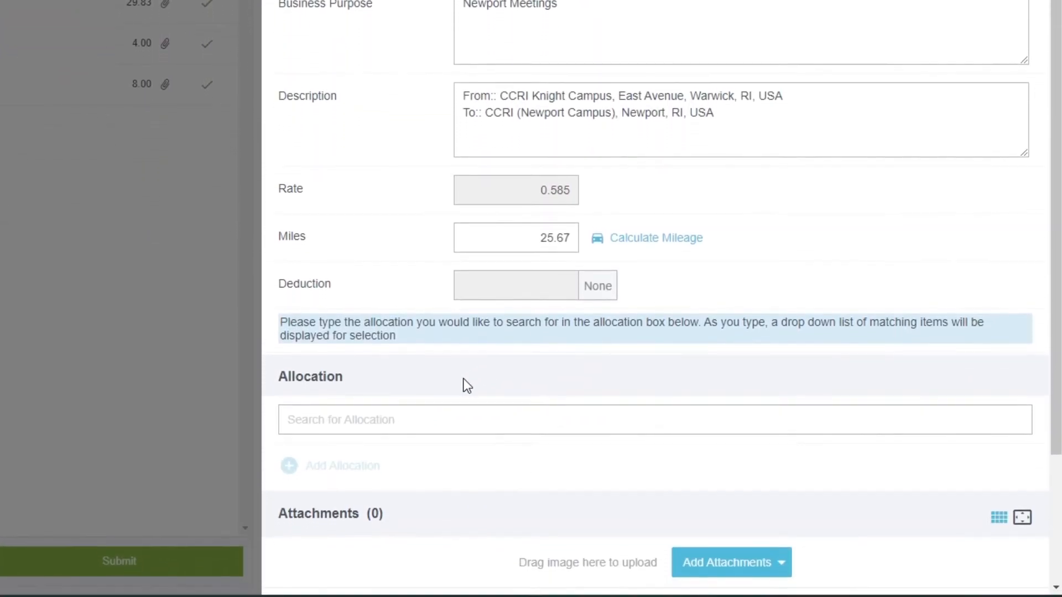
left_click(404, 431)
left_click(369, 447)
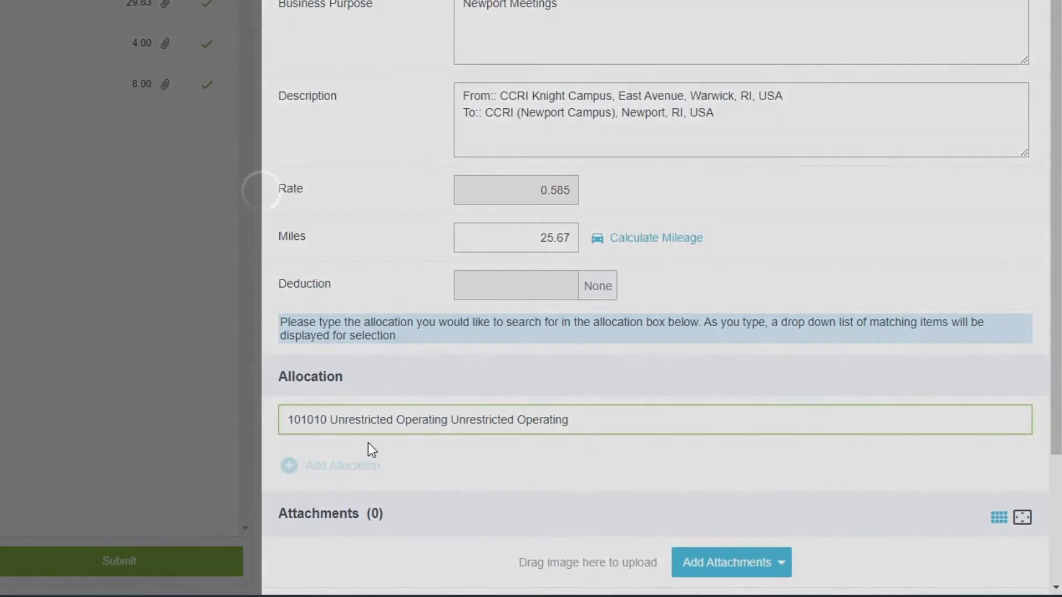
left_click(359, 454)
type("320")
left_click(406, 476)
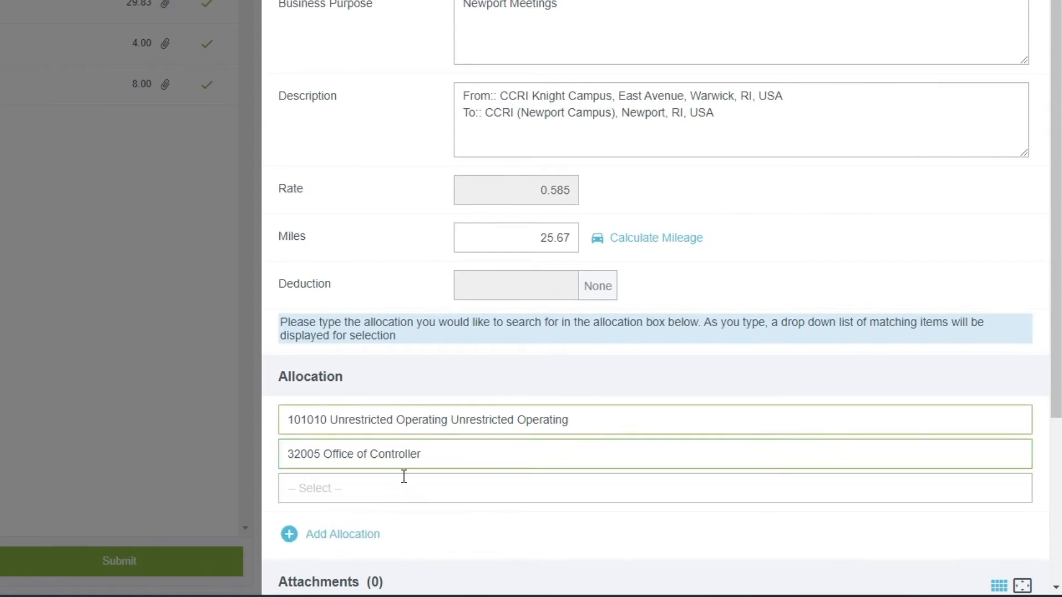
left_click(404, 480)
type("701")
left_click(385, 515)
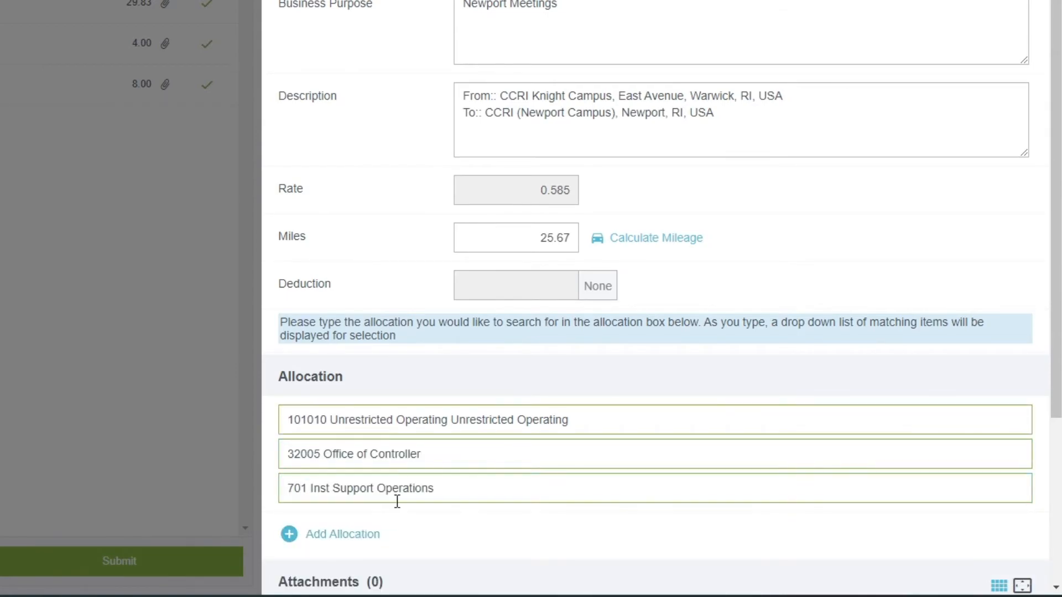
Upload the invoice as an attachment to the 06/07/2022 mileage expense and save the expense.
scroll(386, 503, "down", 3)
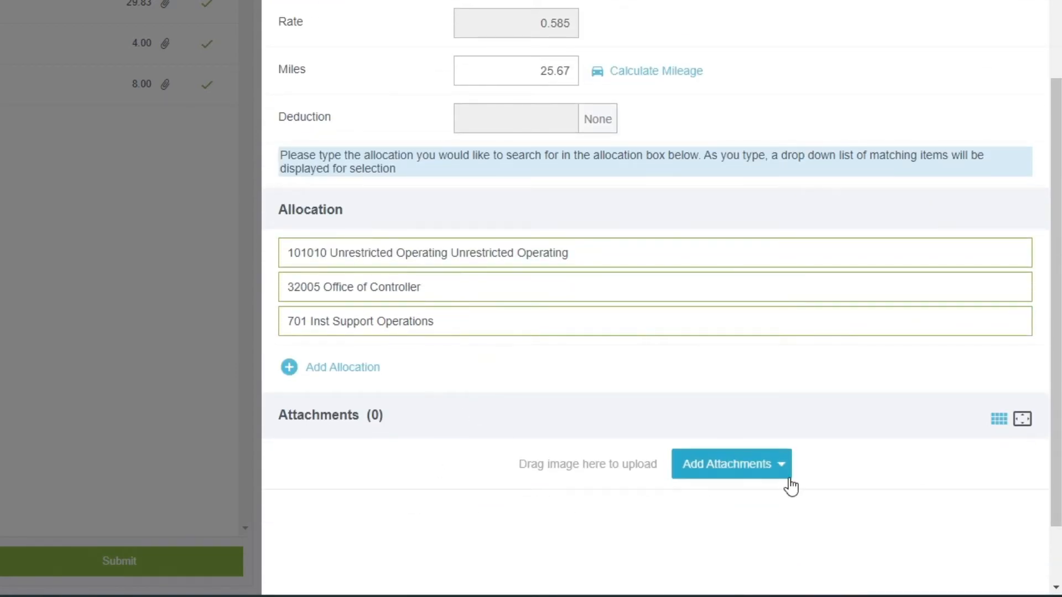
left_click(763, 465)
left_click(666, 532)
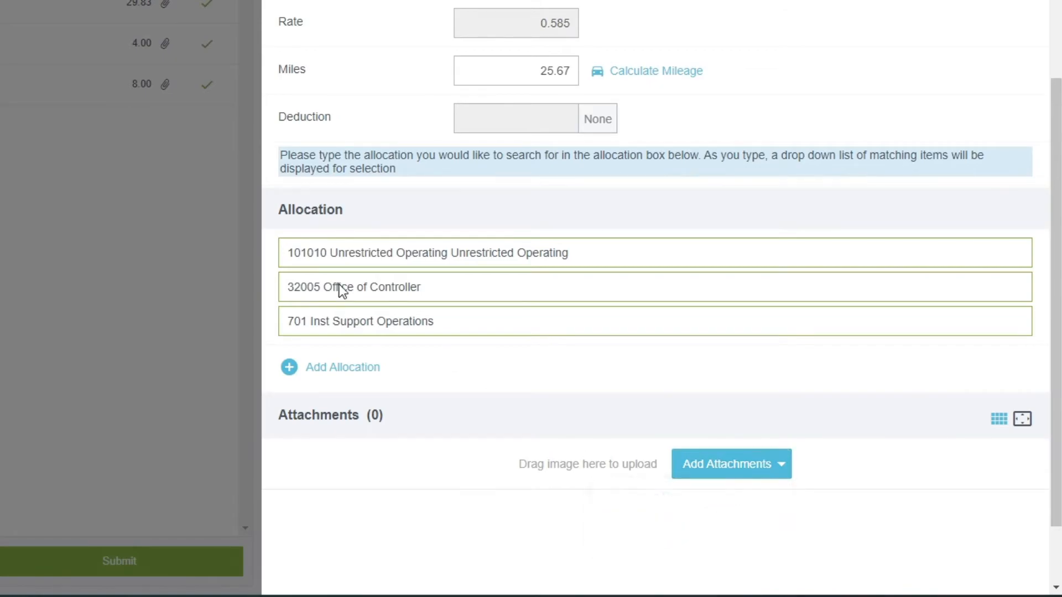
scroll(560, 137, "down", 2)
scroll(354, 512, "up", 7)
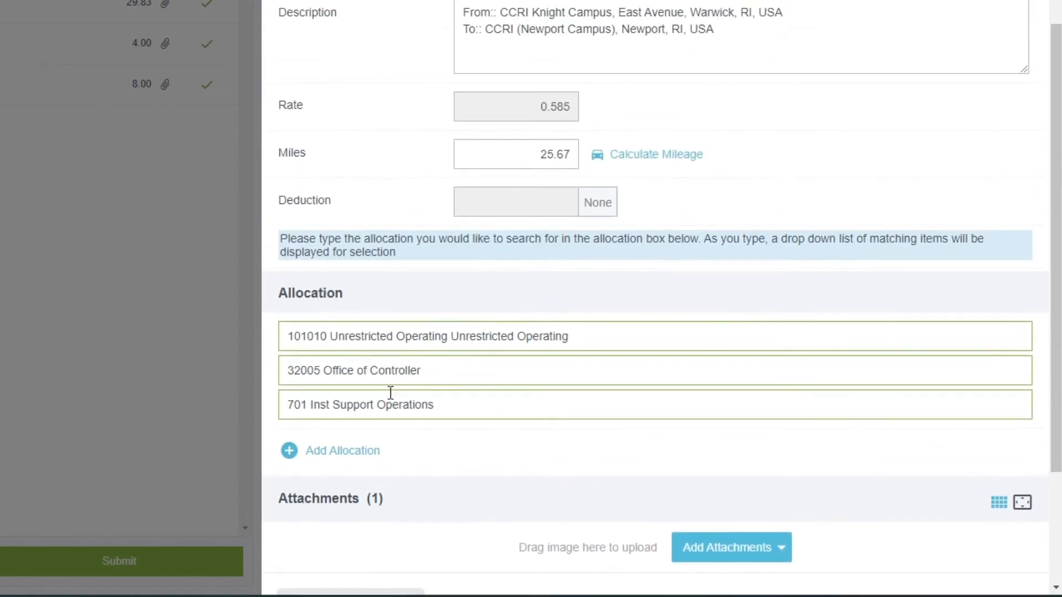
scroll(606, 148, "up", 3)
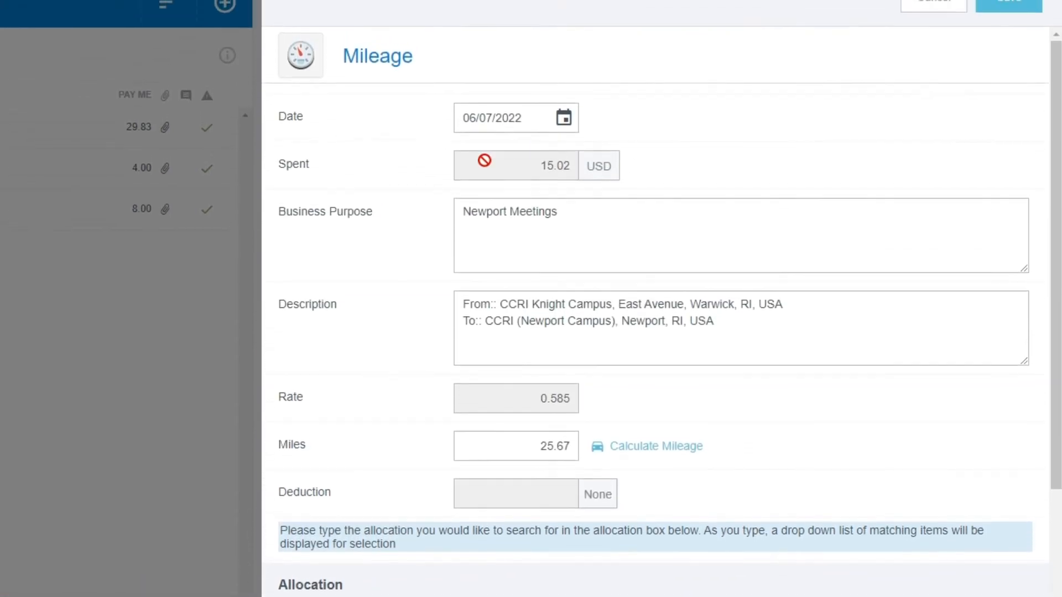
left_click(1023, 83)
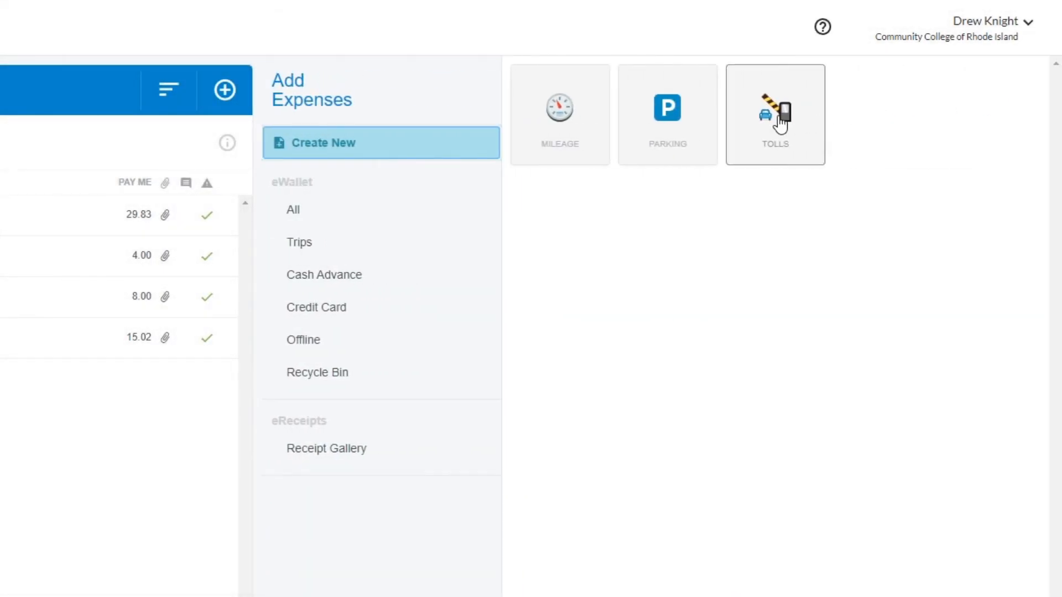
Review the report's total pay amount and go back through the details of its saved expenses to the first one.
left_click(332, 206)
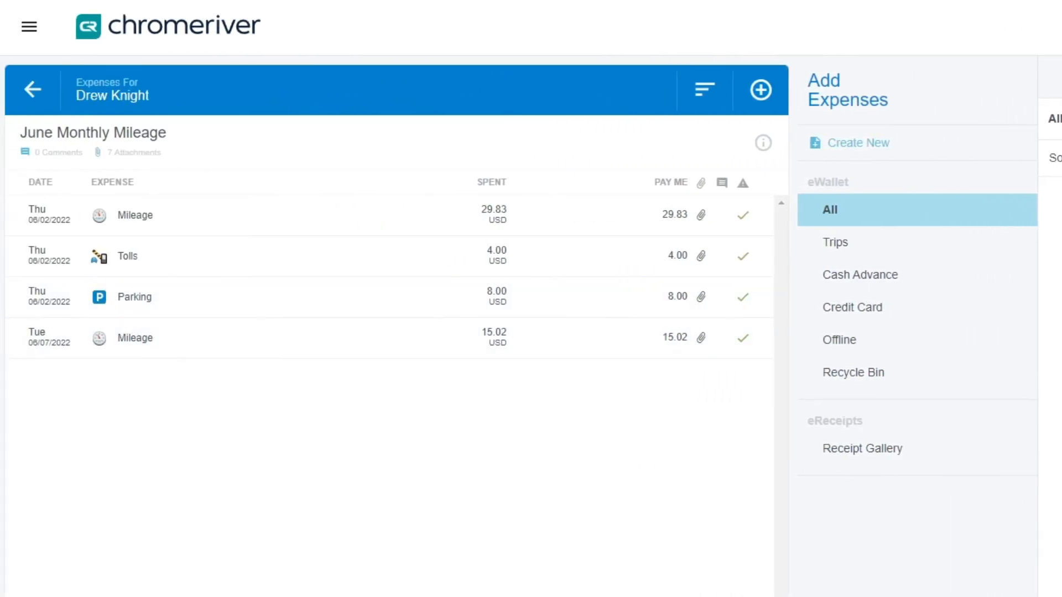
left_click_drag(273, 579, 347, 580)
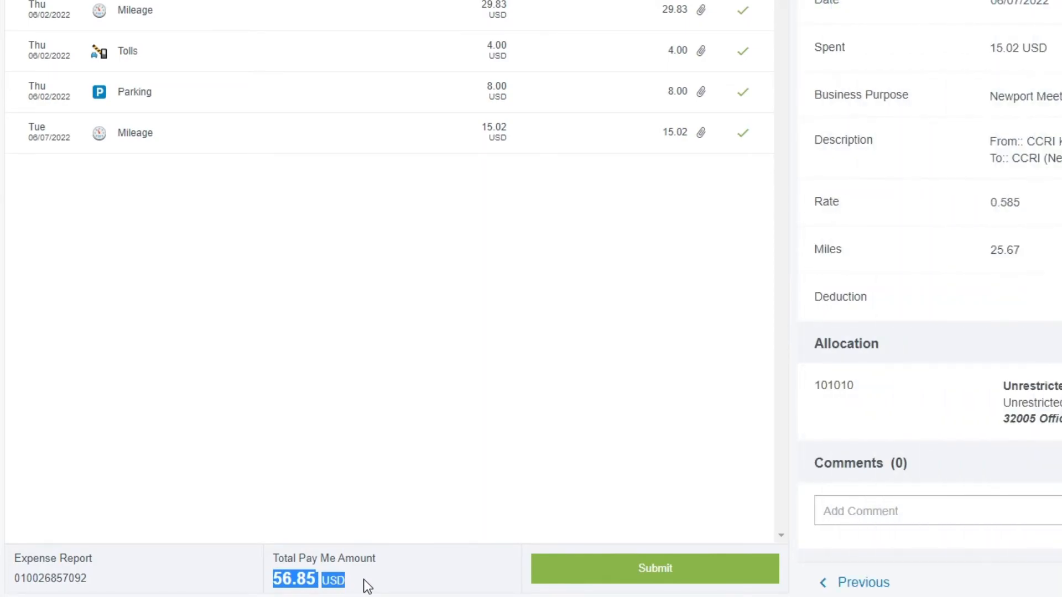
left_click(367, 567)
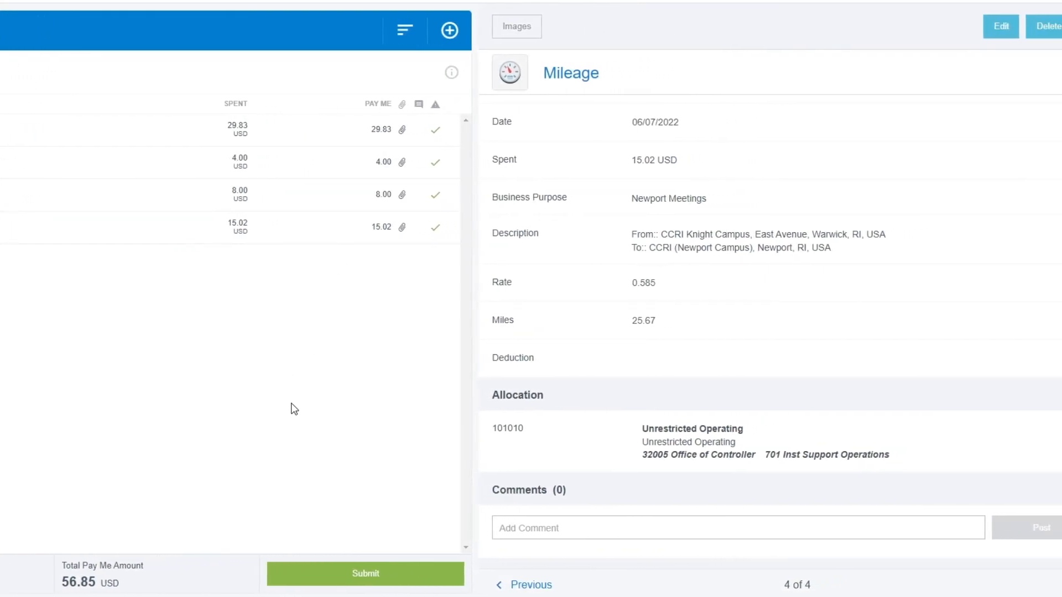
scroll(648, 175, "down", 4)
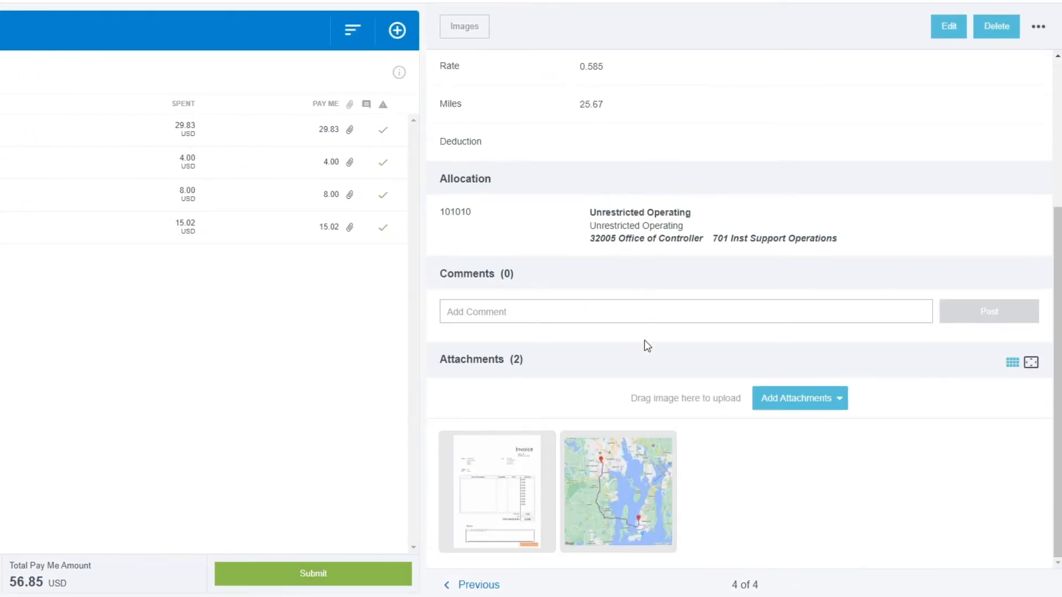
left_click(478, 585)
left_click(480, 586)
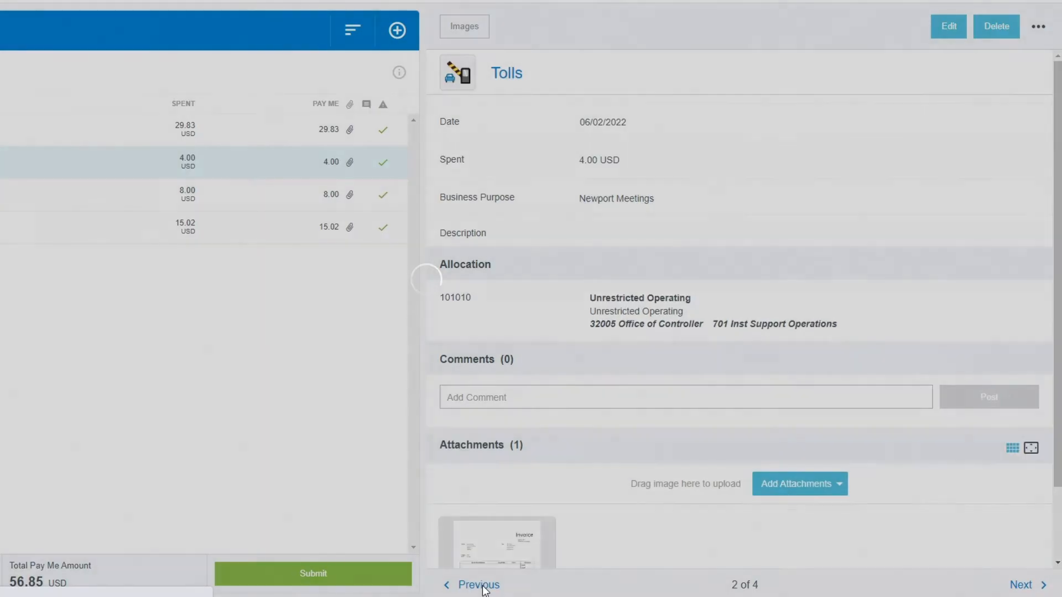
left_click(480, 587)
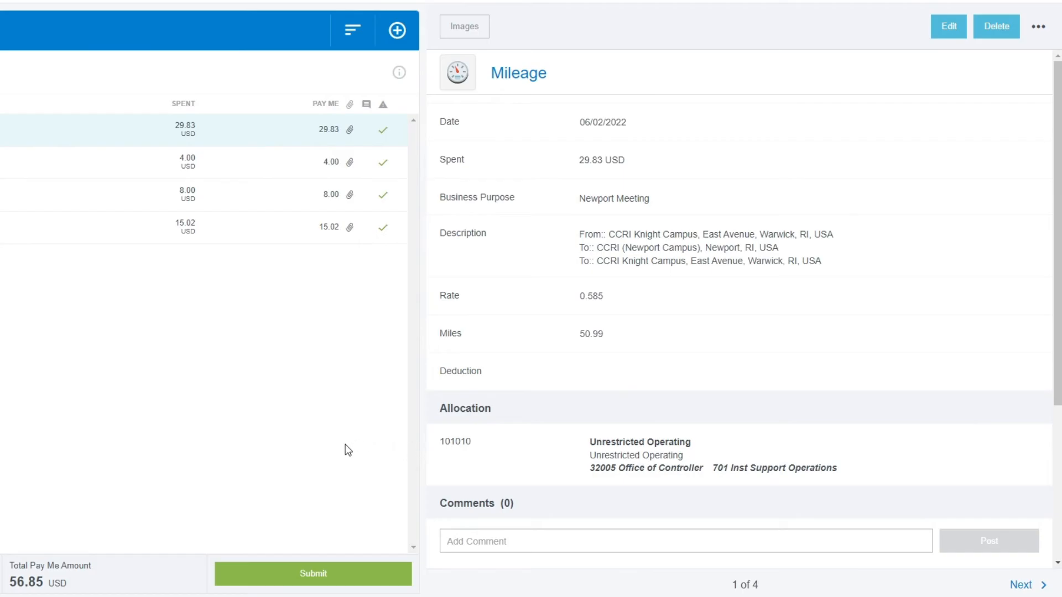
Start submitting the June Monthly Mileage report, check its PDF options, summaries and attachments, and confirm the submission.
left_click(300, 572)
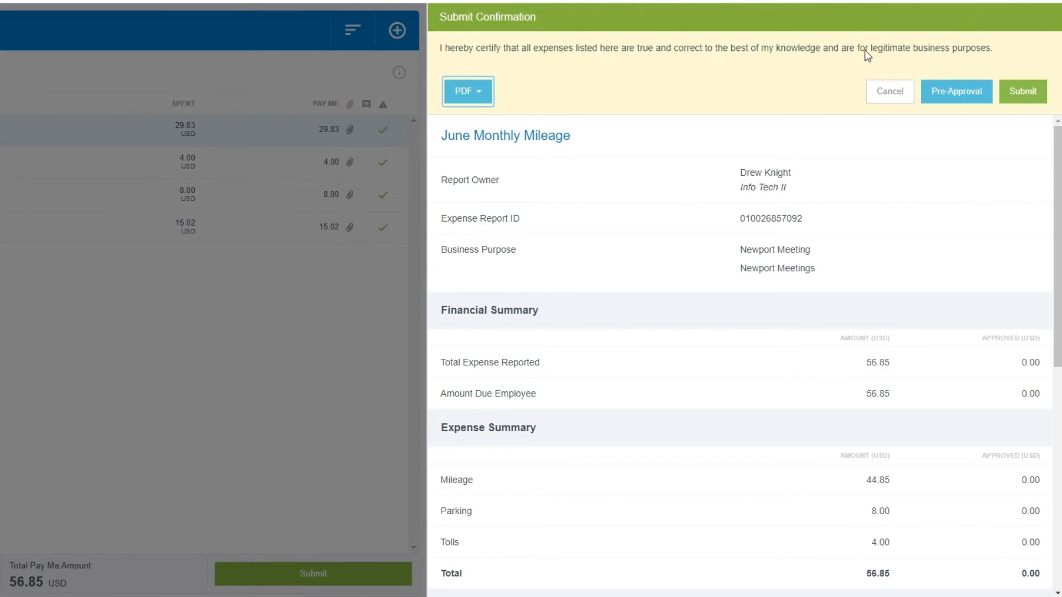
left_click(467, 91)
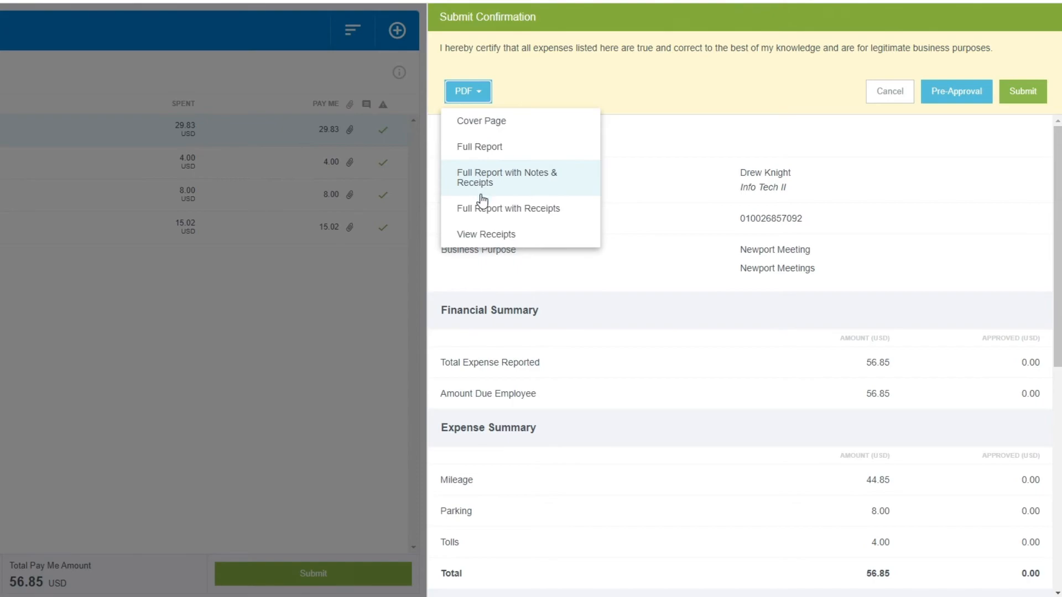
left_click(486, 96)
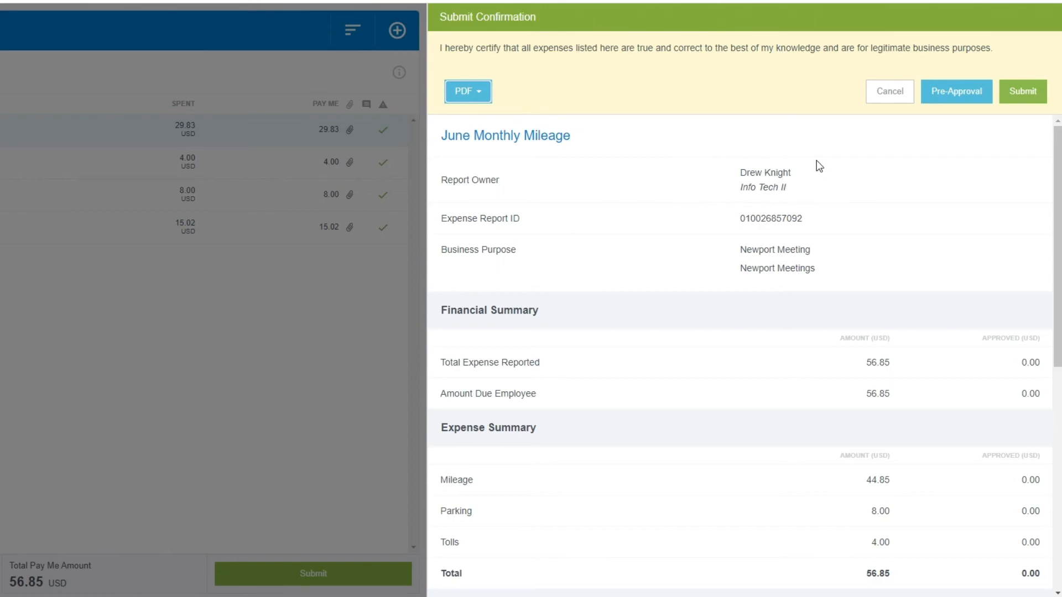
scroll(780, 262, "down", 5)
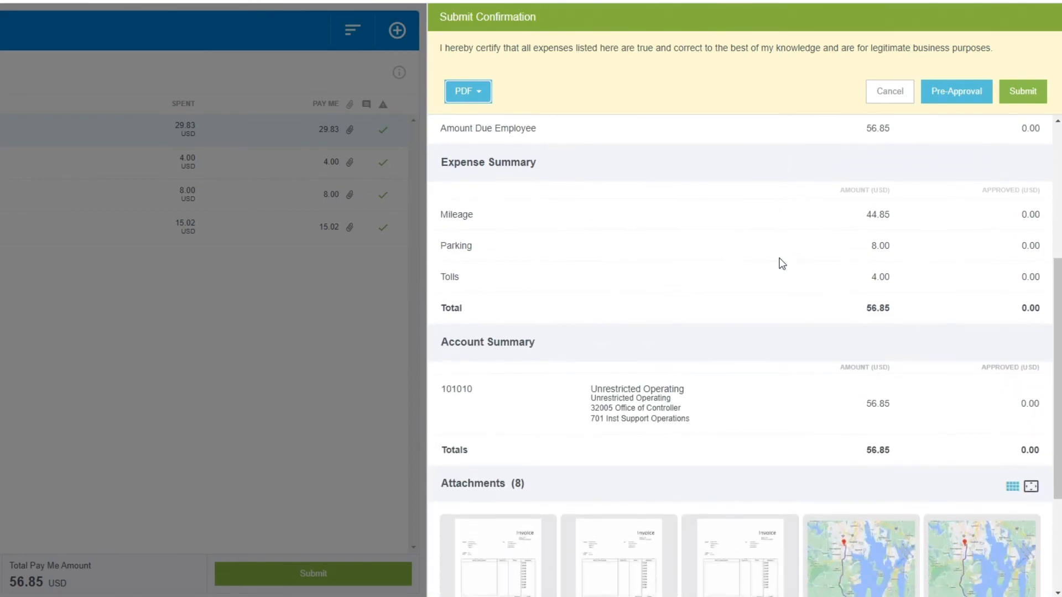
scroll(804, 258, "down", 3)
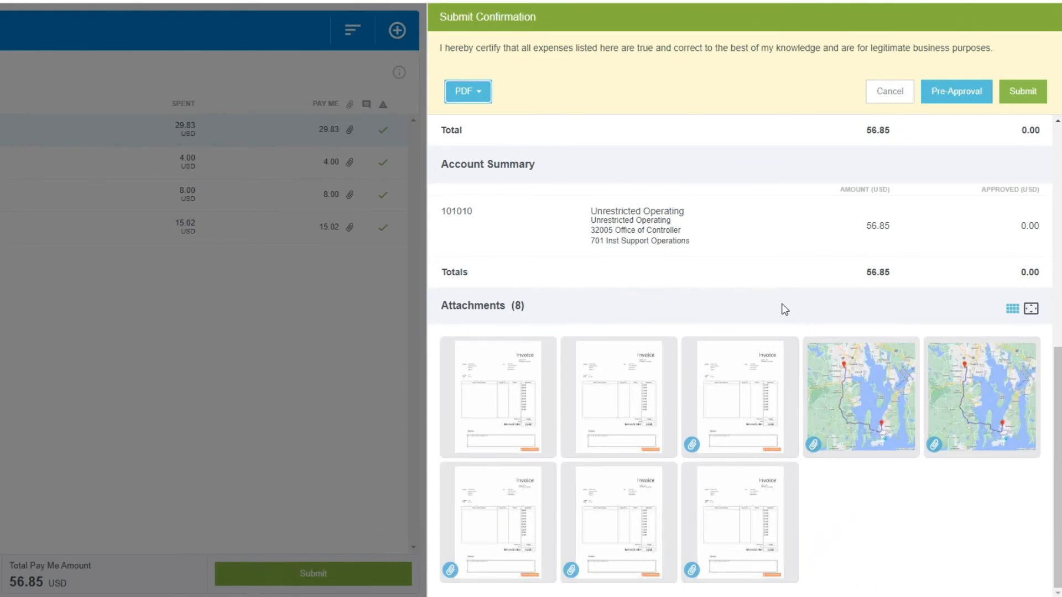
scroll(741, 307, "up", 3)
scroll(720, 326, "up", 3)
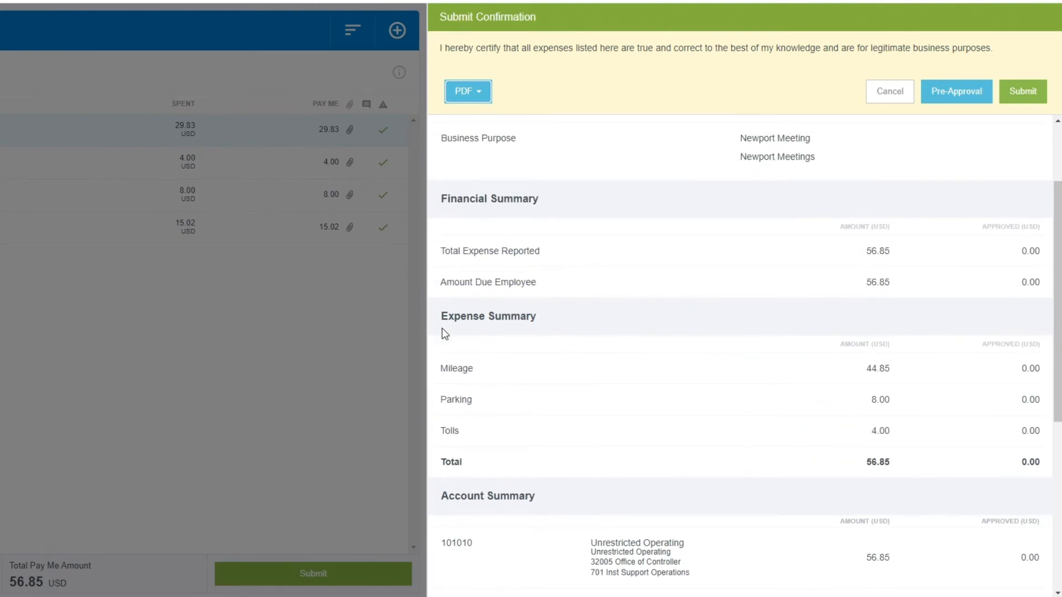
left_click(1021, 93)
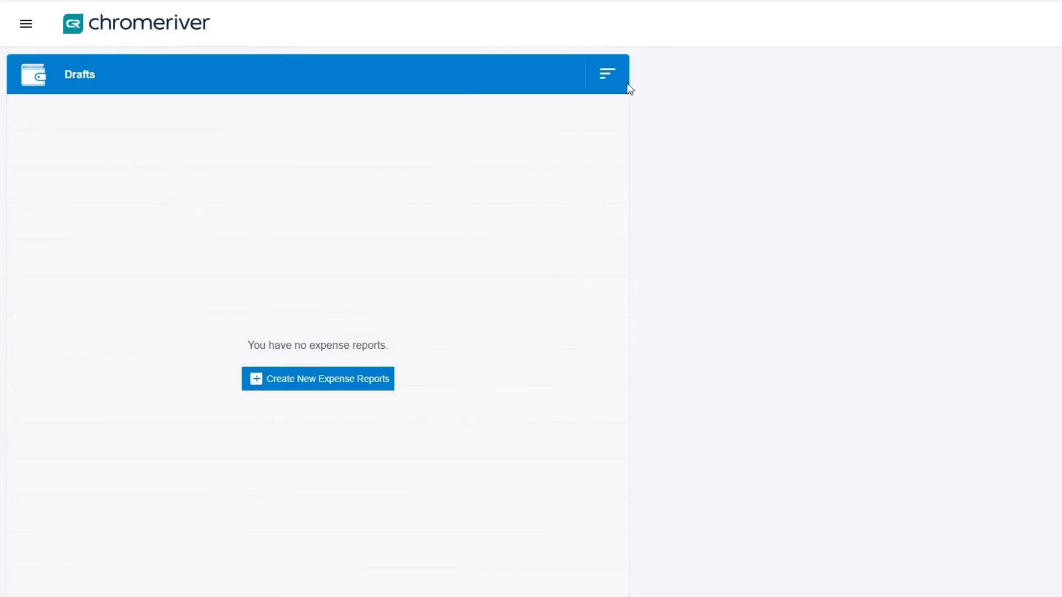
Open the June Monthly Mileage report among the expenses submitted in the last 90 days and recall it to the draft list.
left_click(144, 26)
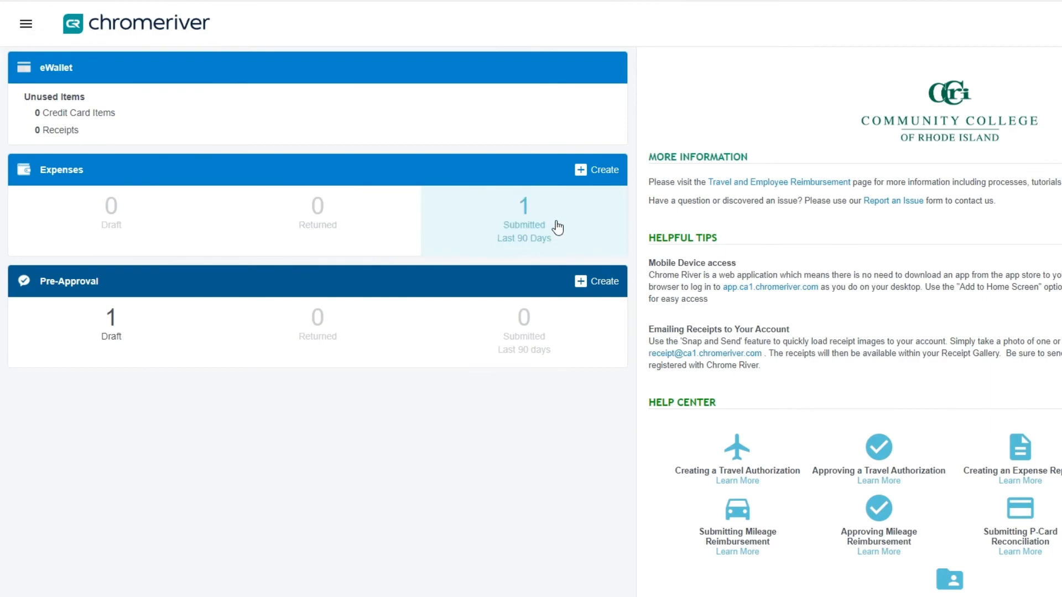
left_click(496, 234)
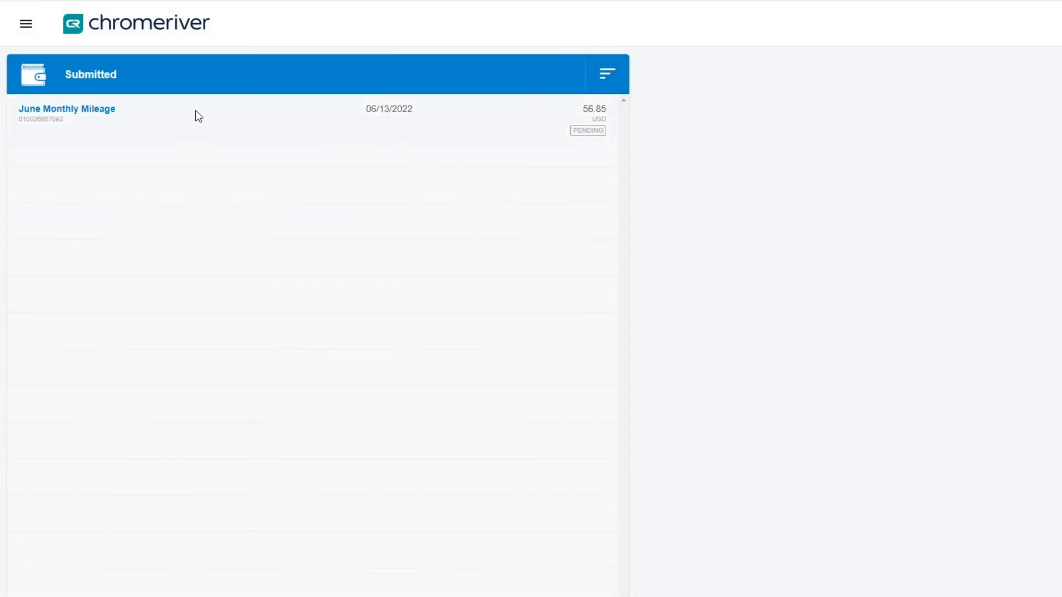
left_click(156, 115)
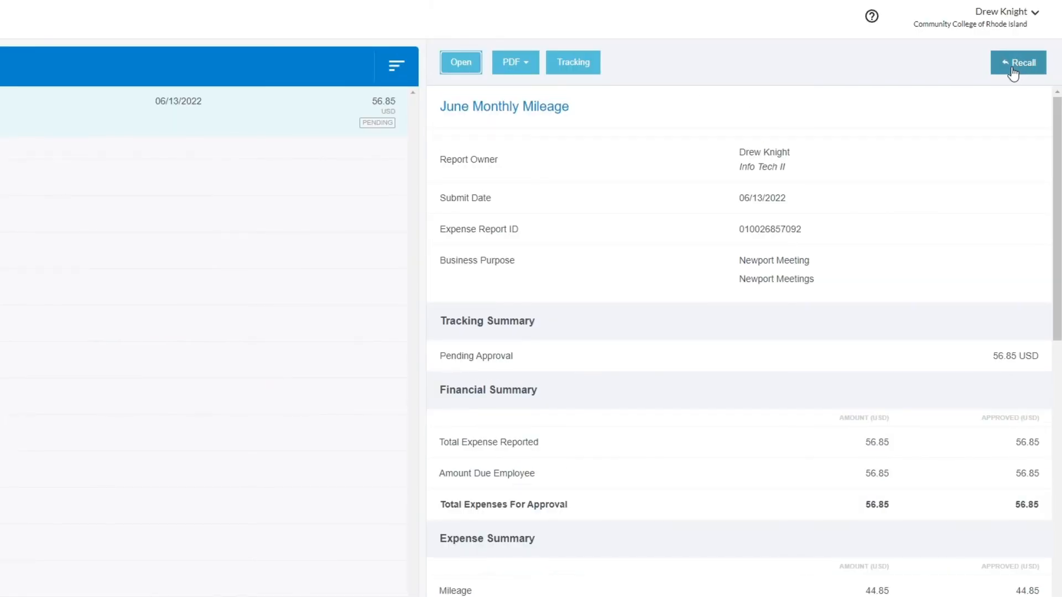
left_click(999, 69)
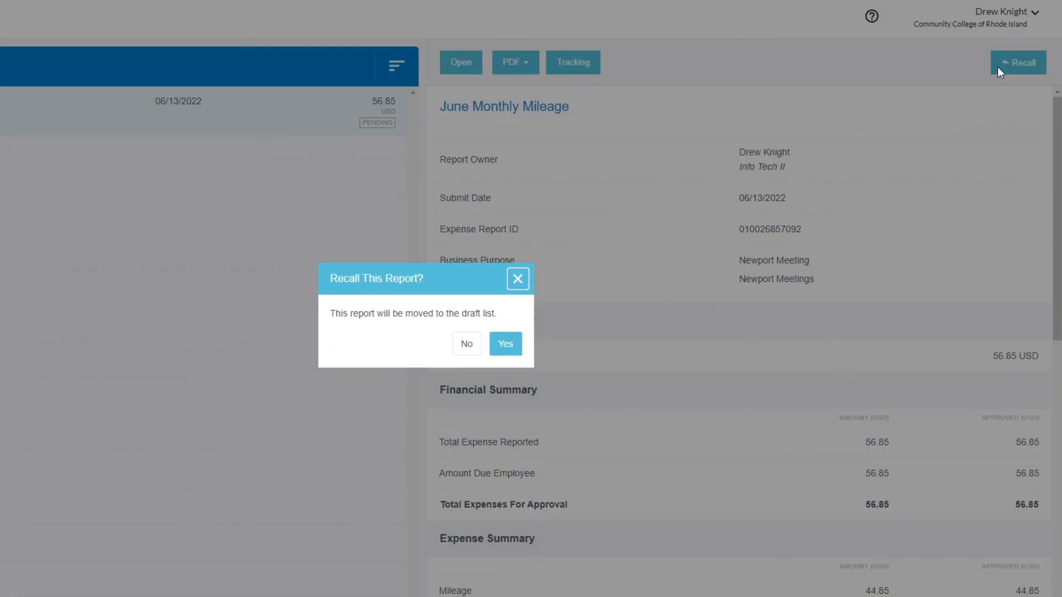
left_click(504, 343)
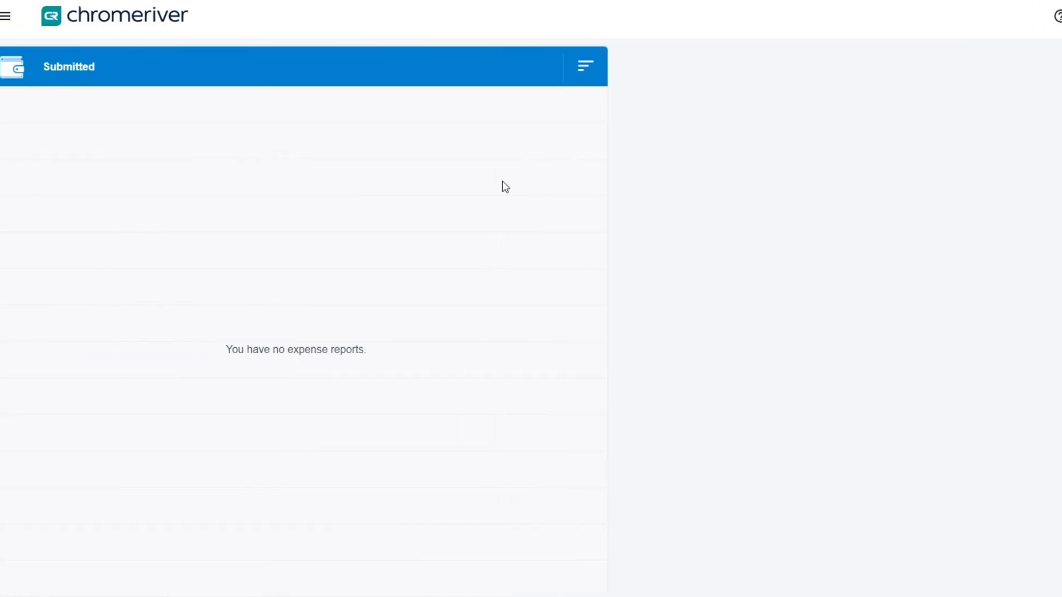
Open the June Monthly Mileage report from the expense drafts and look through its header fields in edit mode.
left_click(13, 11)
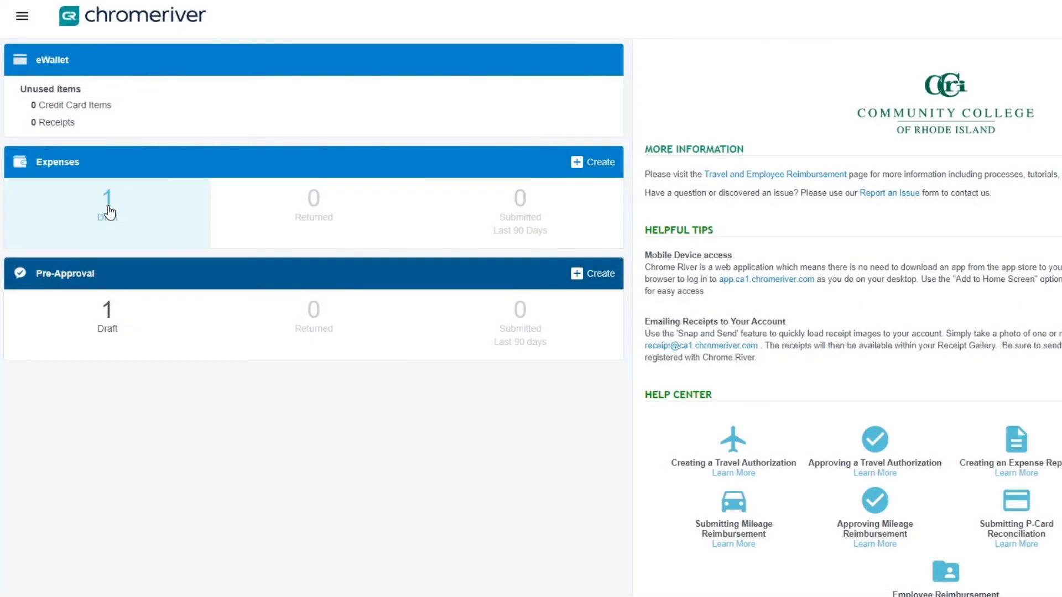
left_click(108, 205)
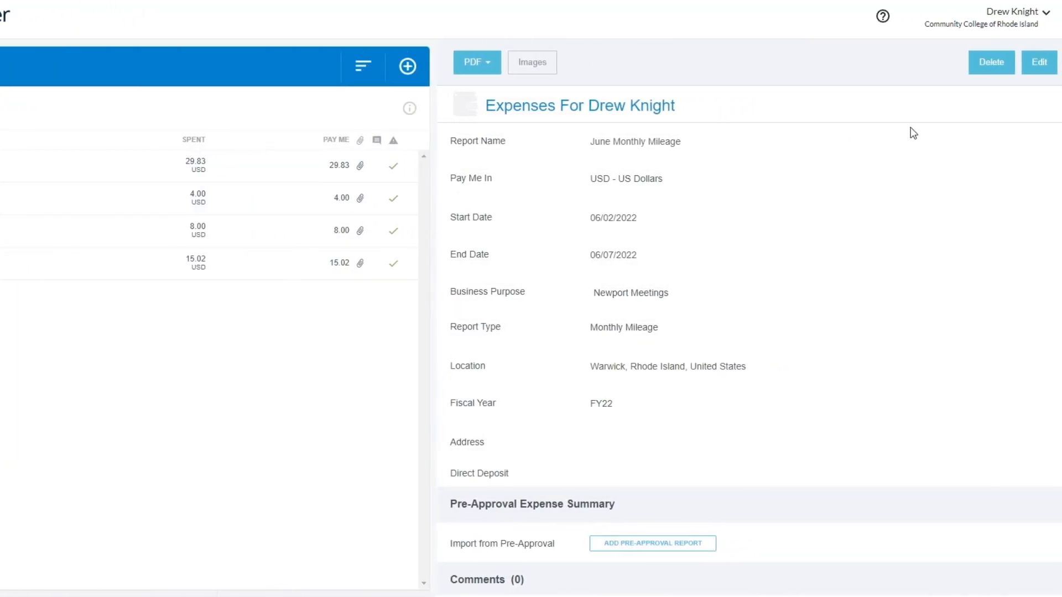
left_click(1026, 71)
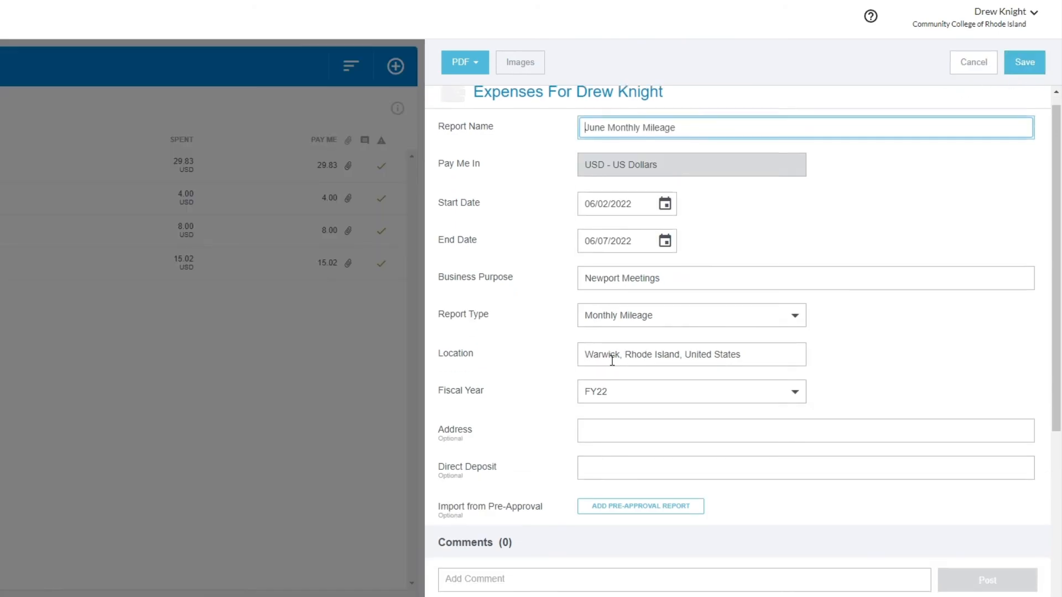
triple_click(602, 147)
scroll(691, 232, "down", 2)
left_click(782, 277)
left_click(712, 300)
Leave header editing and resubmit the June Monthly Mileage report, certifying its expenses.
left_click(962, 63)
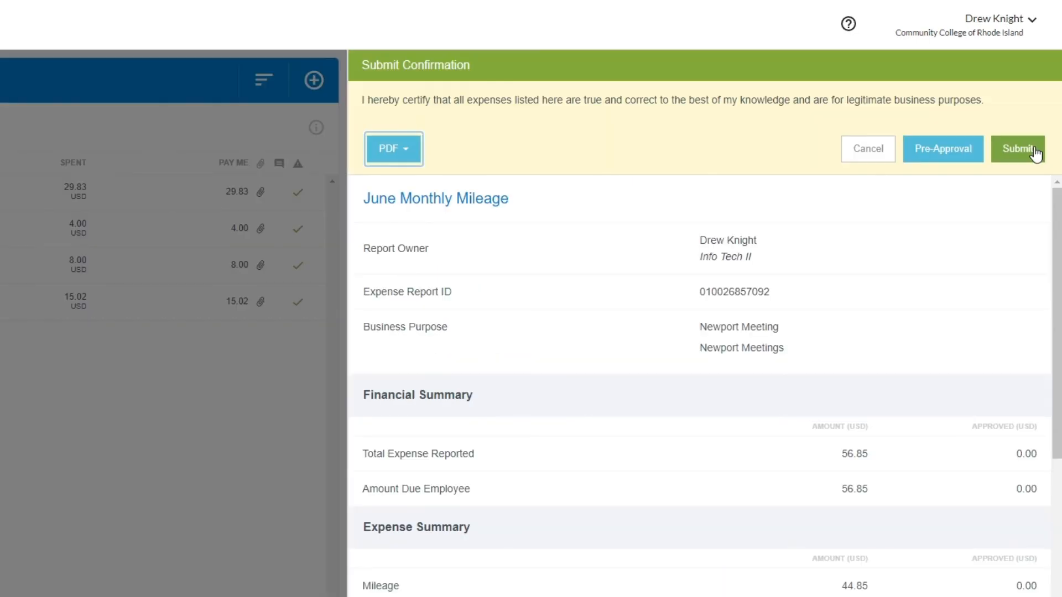
left_click(1031, 147)
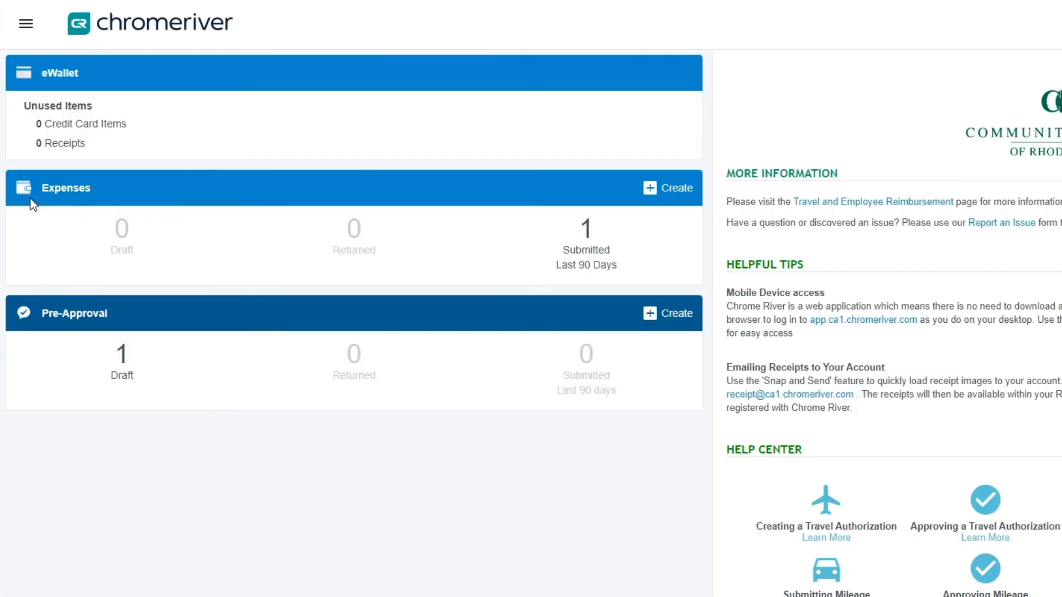
Open the tracking view of the June Monthly Mileage report from the expenses submitted in the last 90 days.
left_click(611, 255)
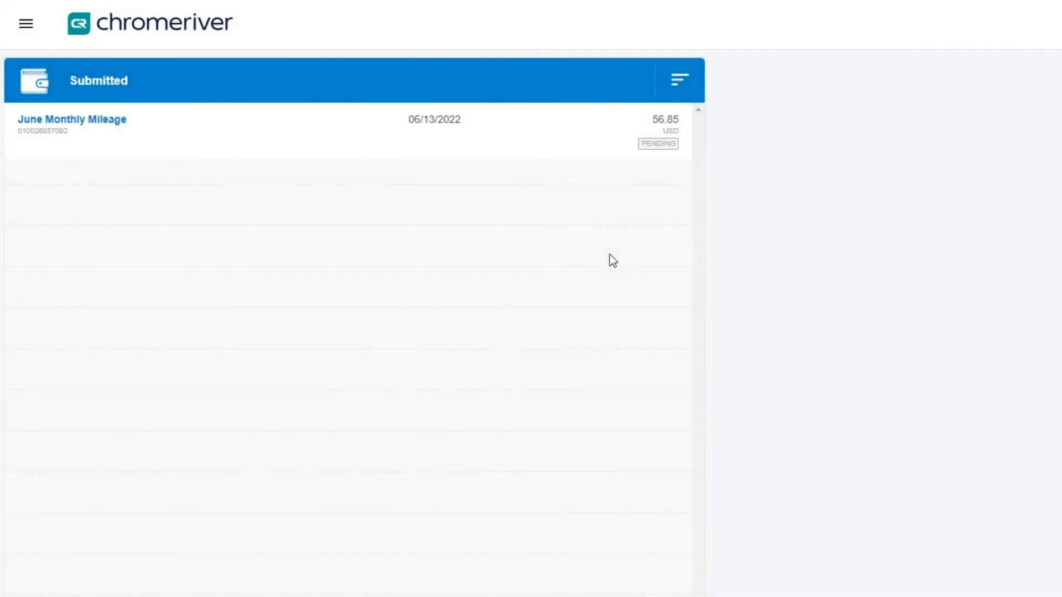
left_click(160, 117)
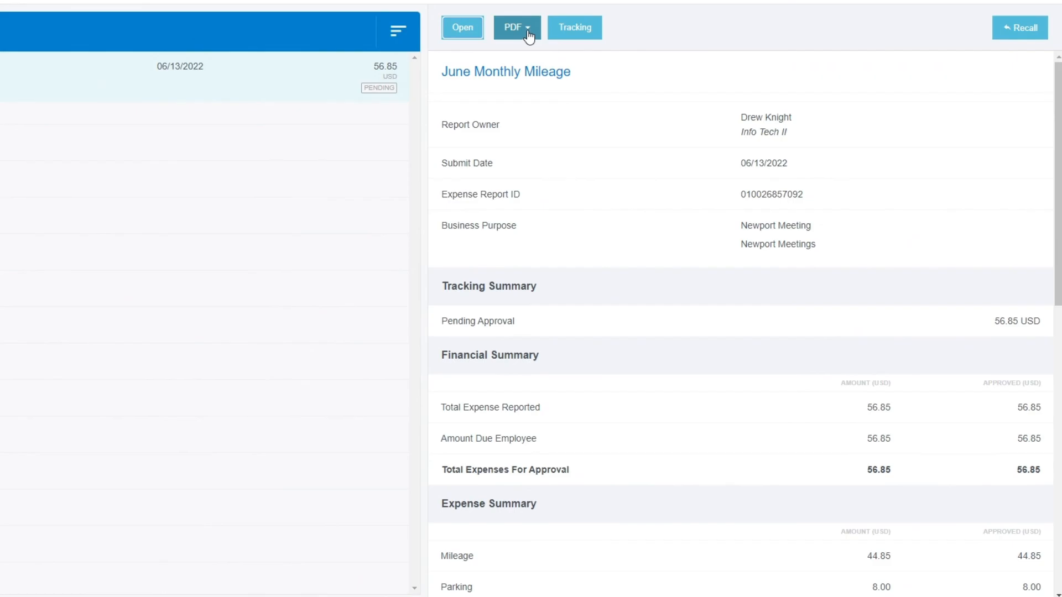
left_click(568, 27)
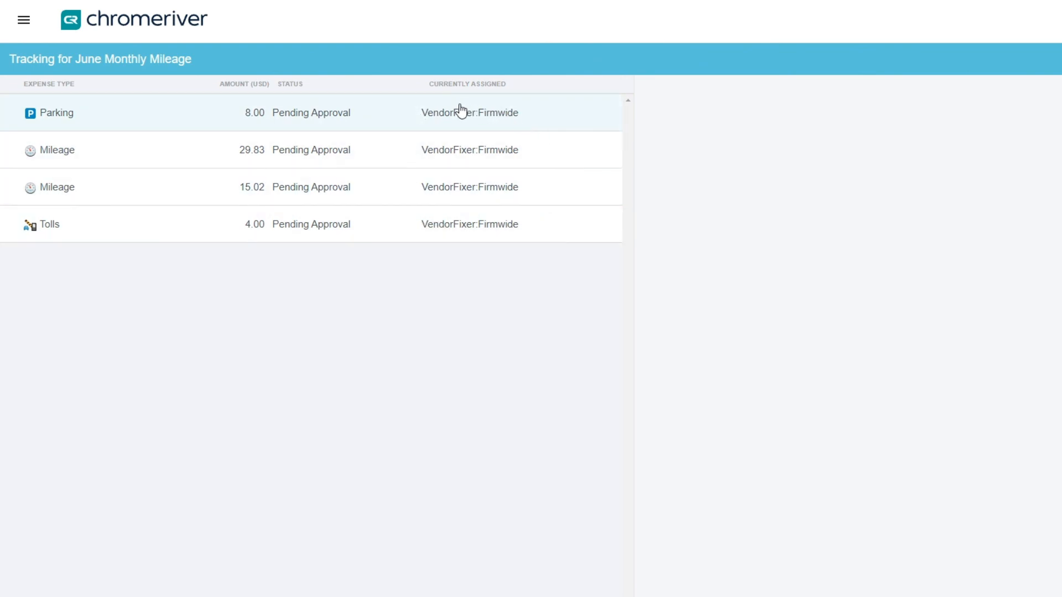
Examine the assignees of routing steps 1 to 3 for the Parking expense.
left_click(168, 112)
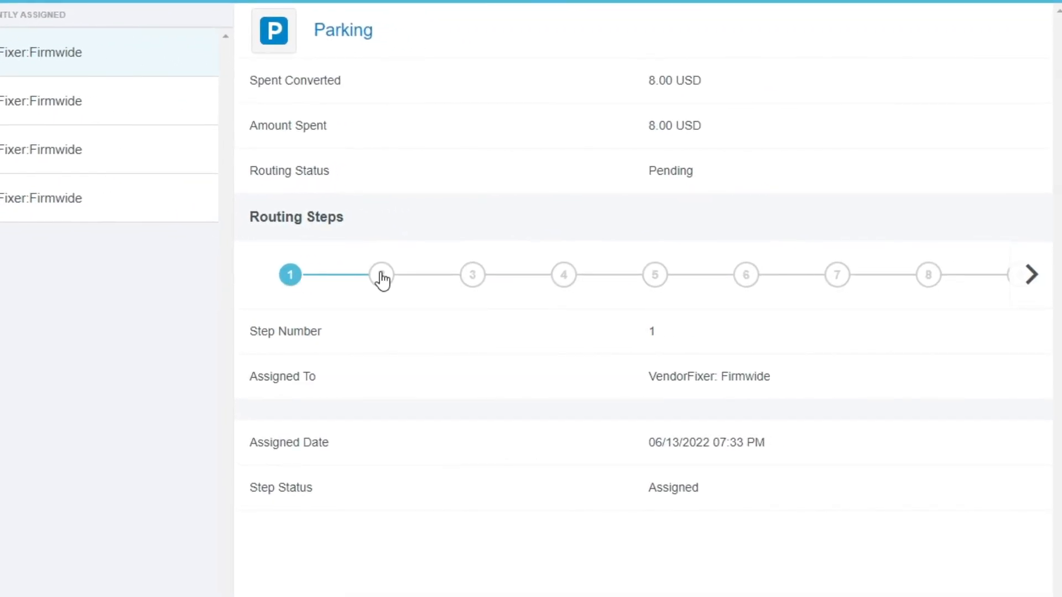
left_click(381, 276)
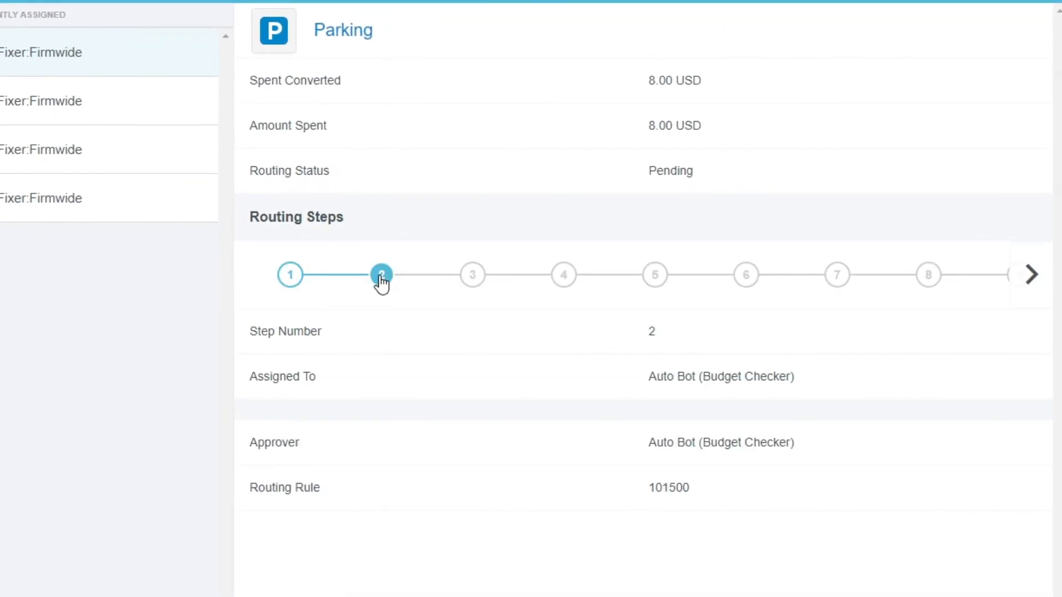
left_click(473, 276)
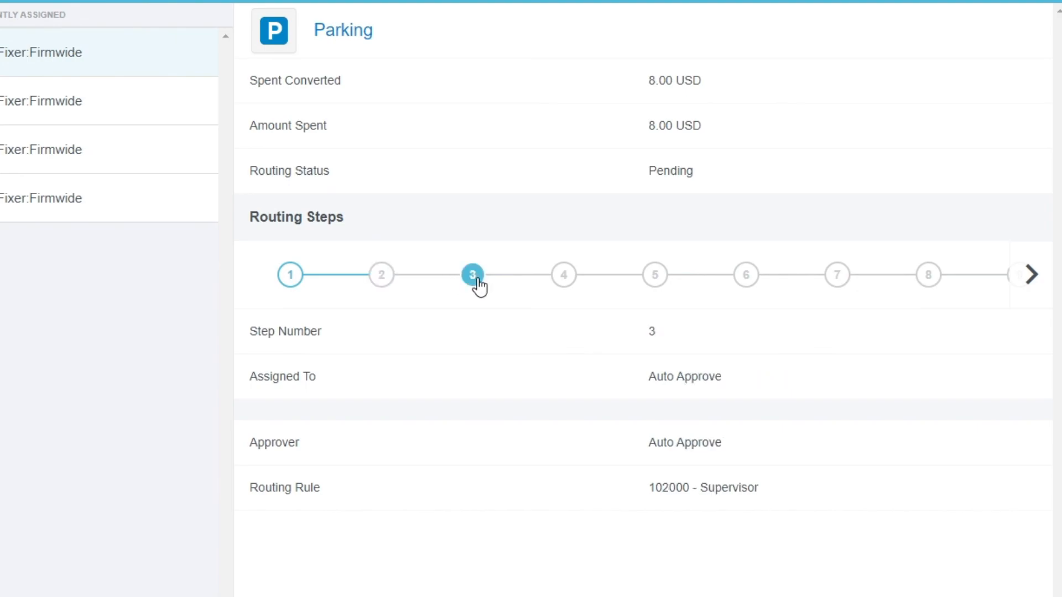